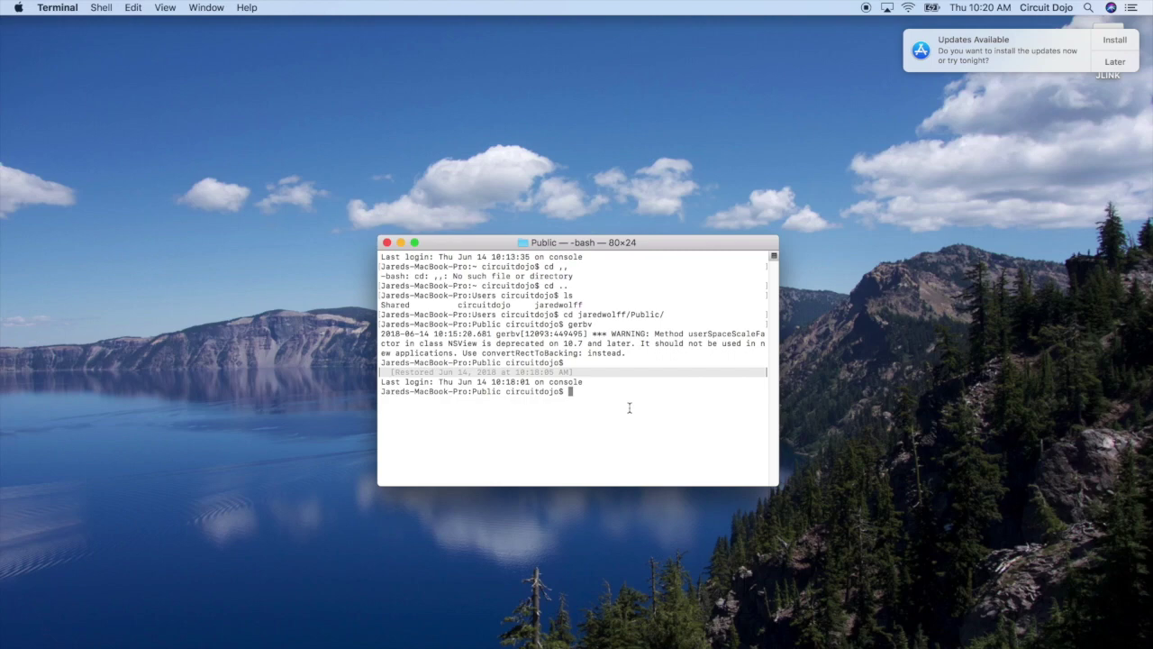
# - Launch gerbv from the terminal and enlarge its window to full screen
pyautogui.write('gerbv')
pyautogui.press('Return')
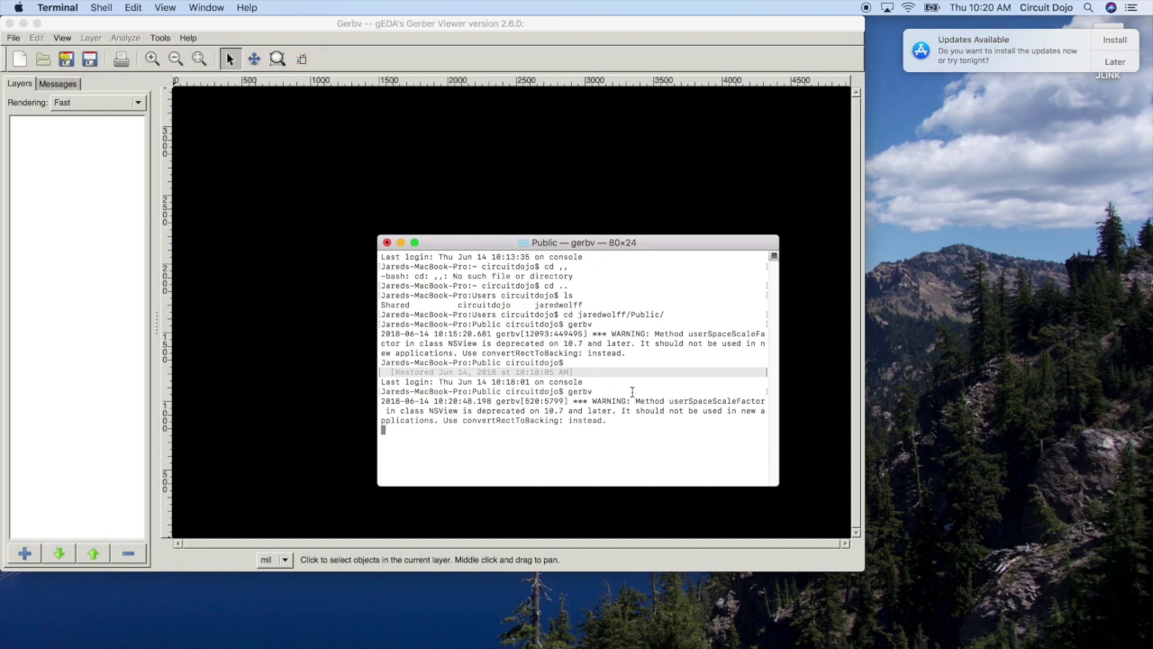
pyautogui.click(357, 36)
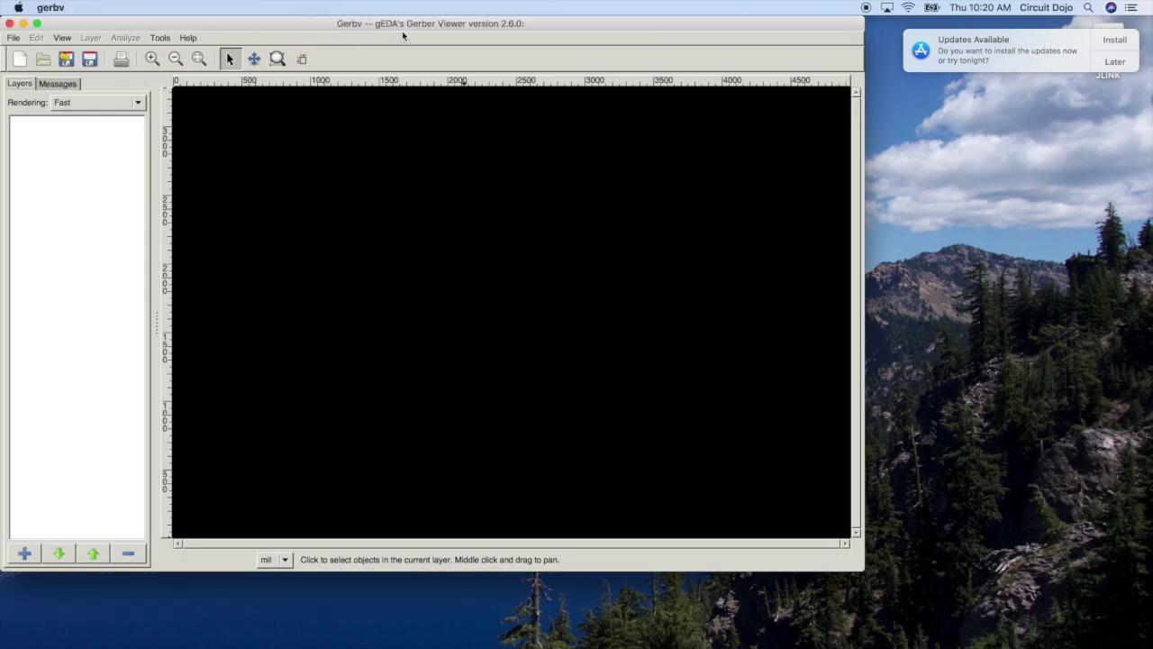
pyautogui.moveTo(402, 31); pyautogui.dragTo(527, 74)
pyautogui.click(171, 70)
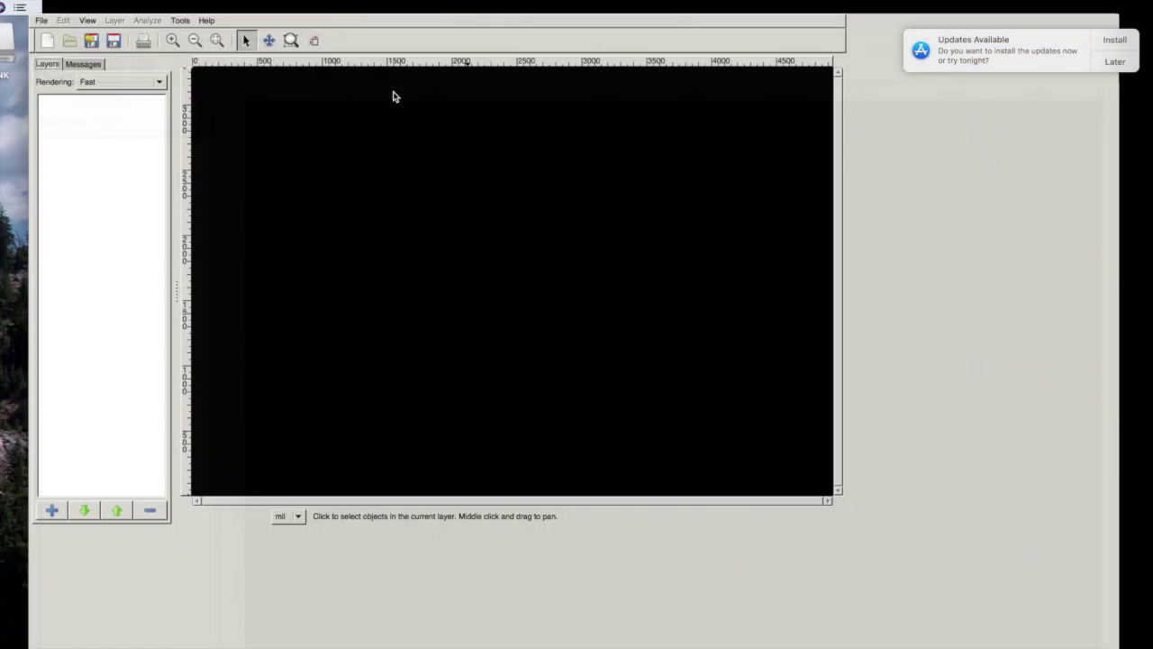
# - Start opening layer files and browse to the GERBER folder under Thingy52 - Hardware files 1_0_0, PCA20020-Thingy52 Board 1_0_0, Production files
pyautogui.click(13, 6)
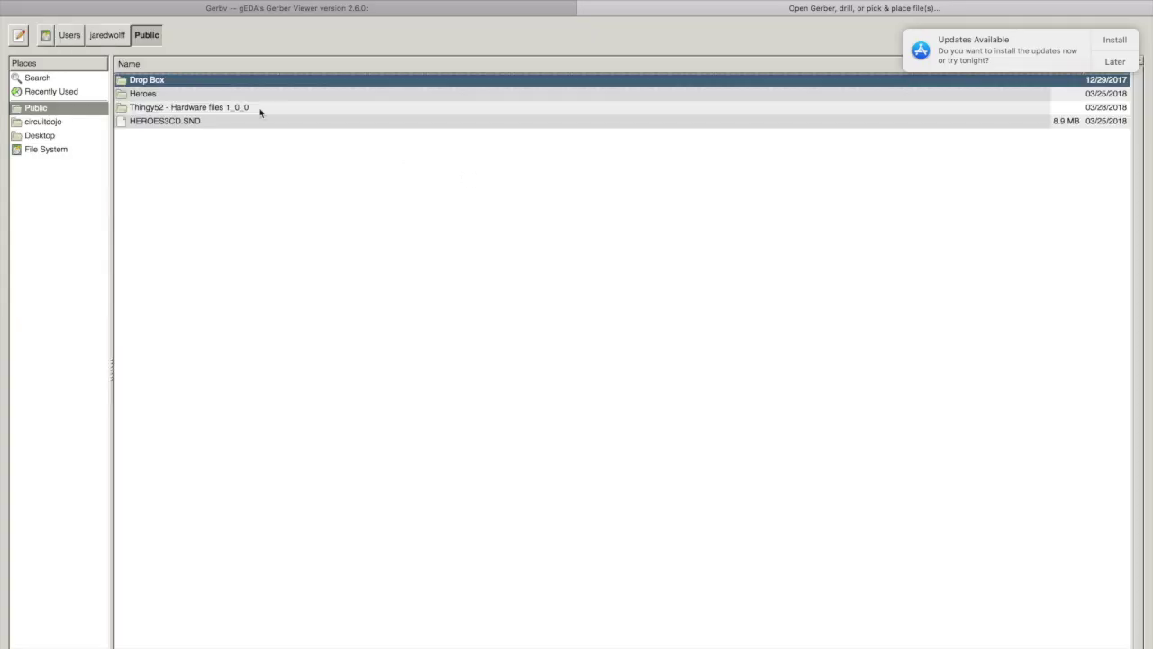
pyautogui.doubleClick(260, 108)
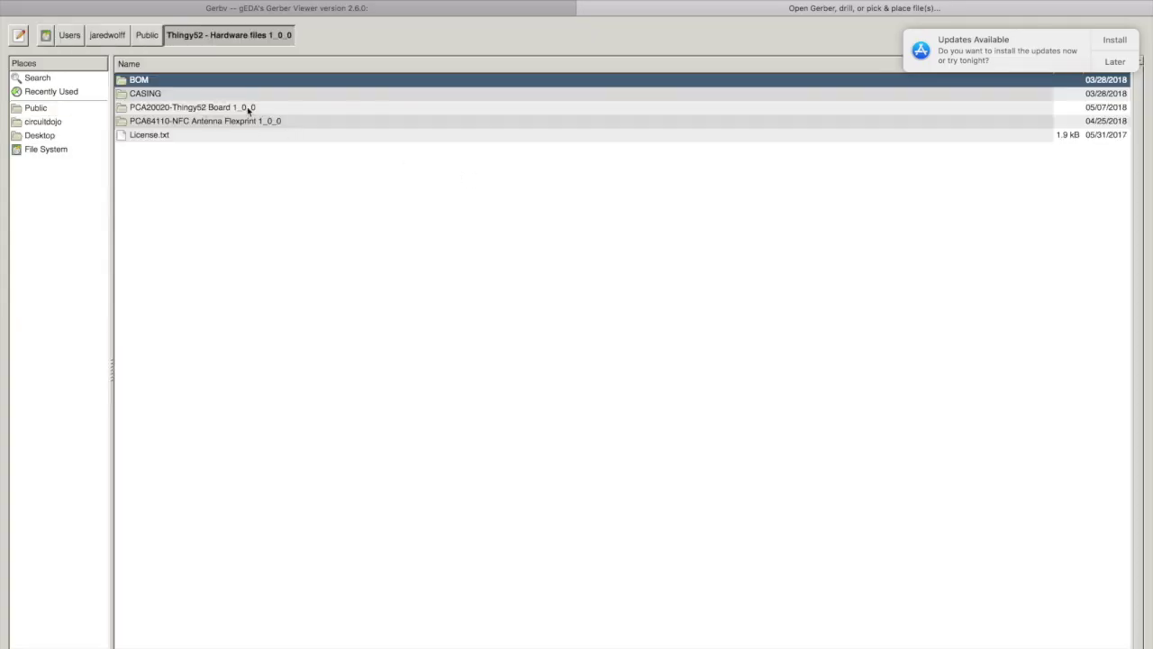
pyautogui.click(247, 109)
pyautogui.doubleClick(248, 109)
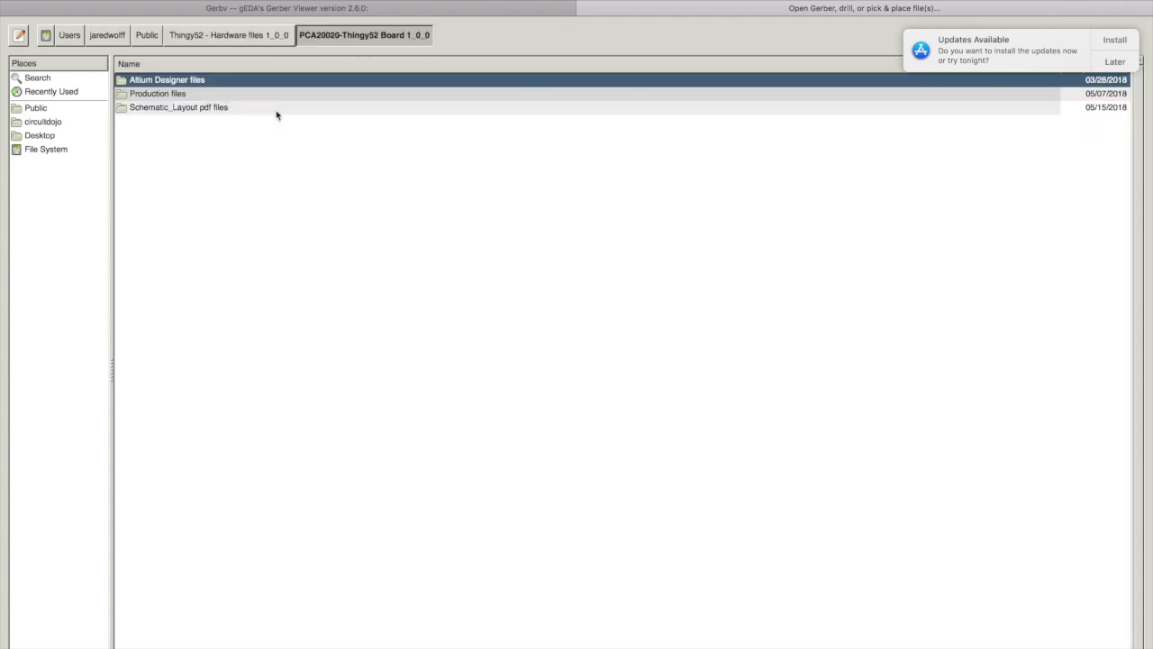
pyautogui.doubleClick(202, 95)
pyautogui.doubleClick(180, 107)
# - Load the nine Gerber files from 400182.GBL through 400182.GTS as layers
pyautogui.click(213, 190)
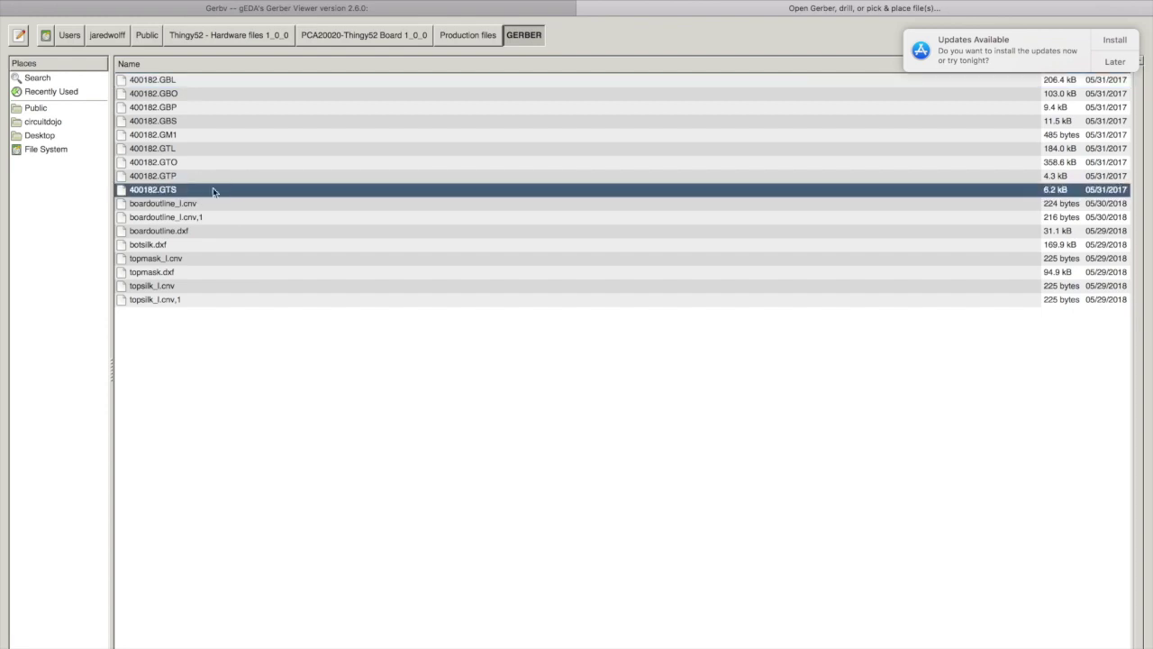
pyautogui.keyDown('shift'); pyautogui.click(268, 83); pyautogui.keyUp('shift')
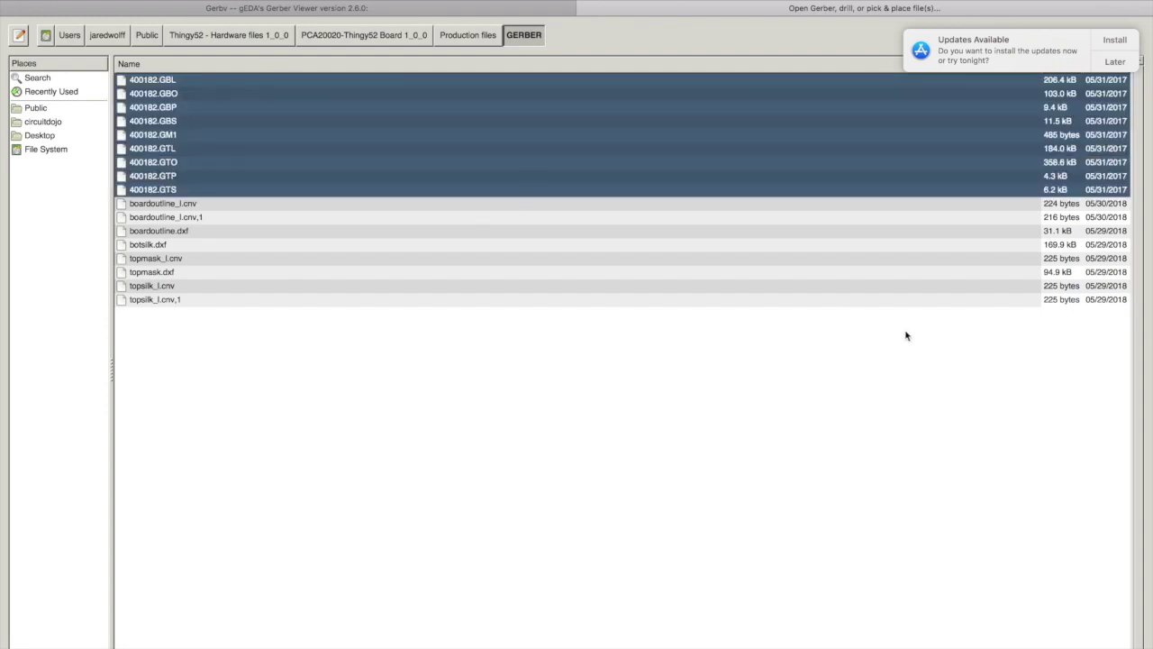
pyautogui.press('Return')
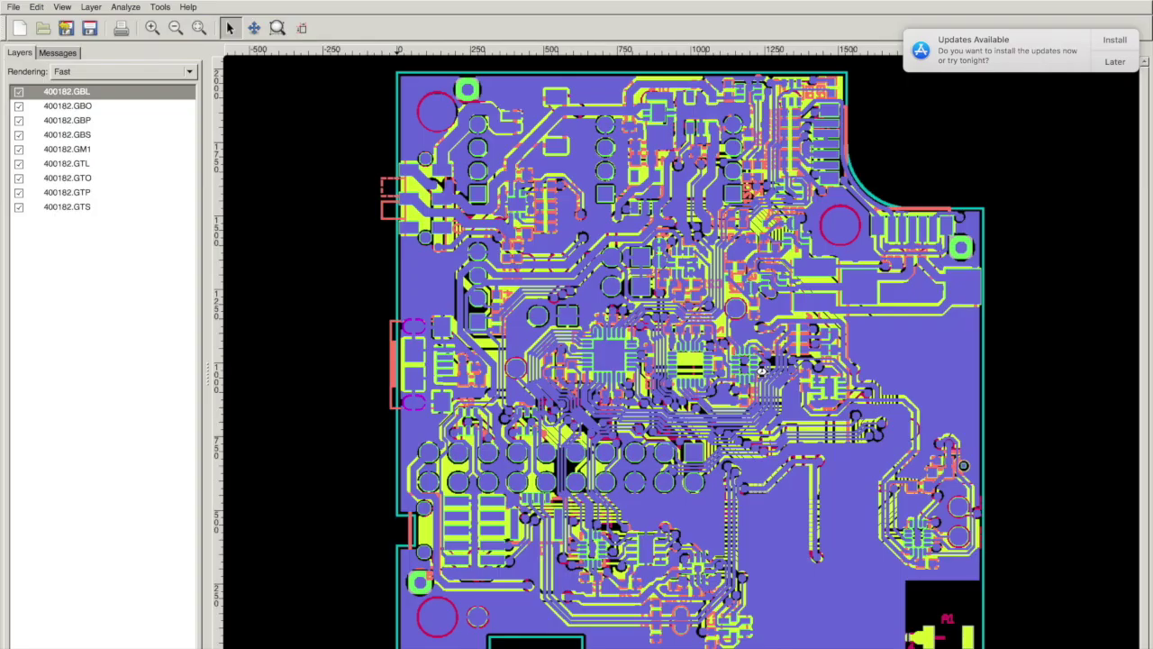
pyautogui.scroll(-1, 735, 372)
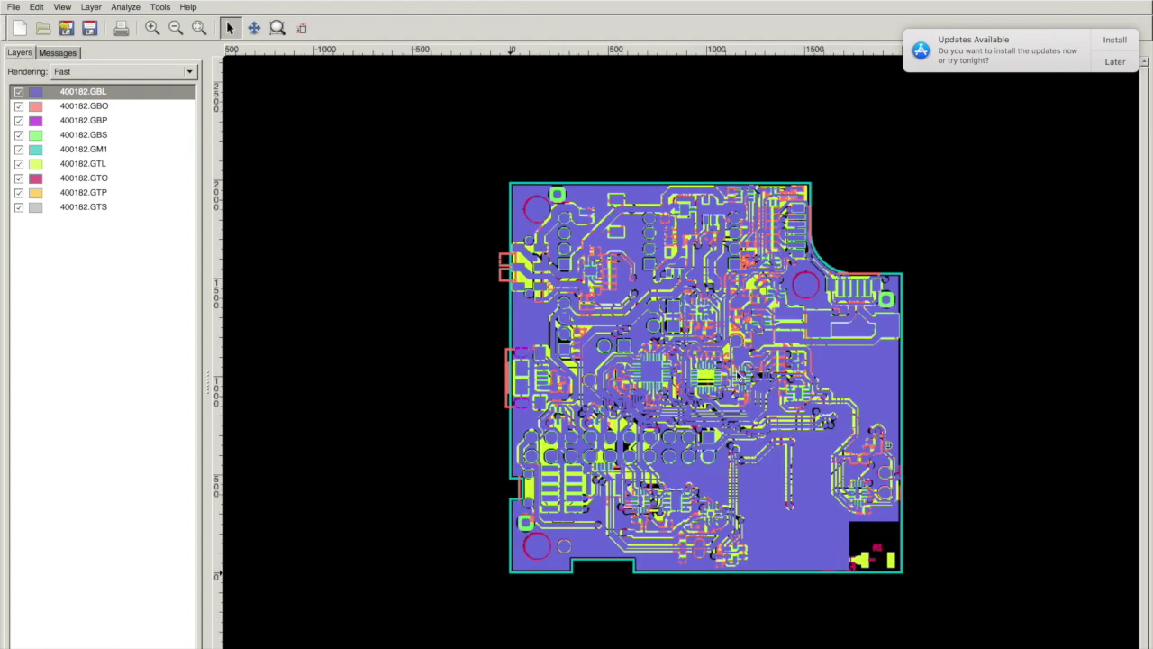
pyautogui.scroll(1, 811, 409)
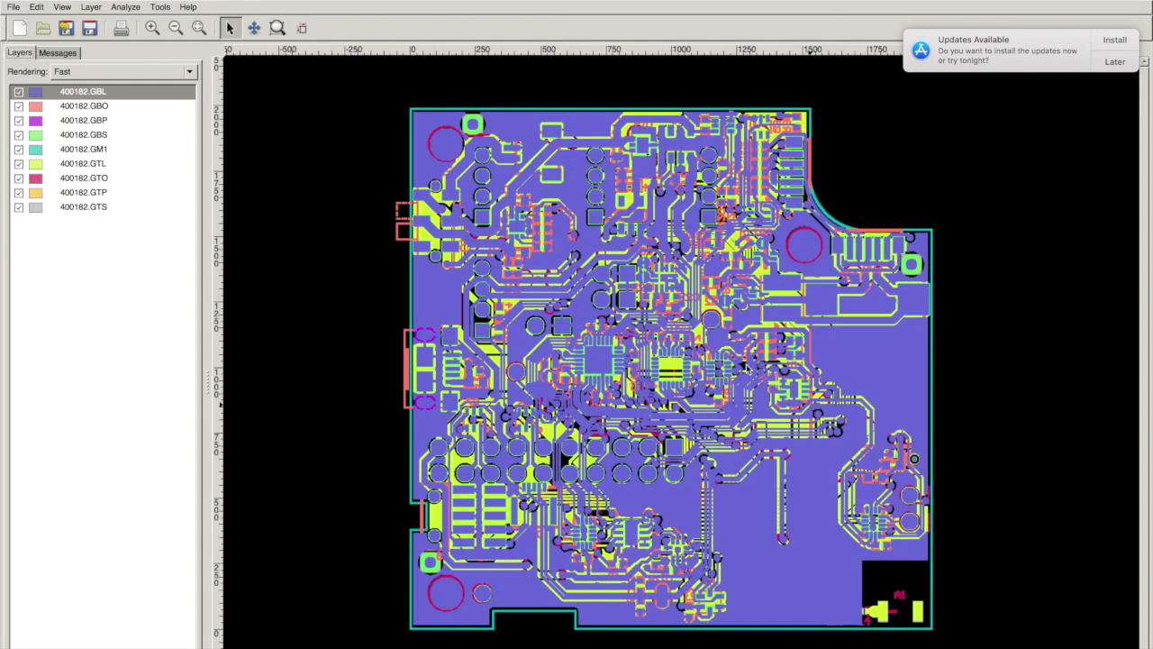
# - Hide all nine layers, from 400182.GBL down to 400182.GTS
pyautogui.click(19, 92)
pyautogui.click(19, 107)
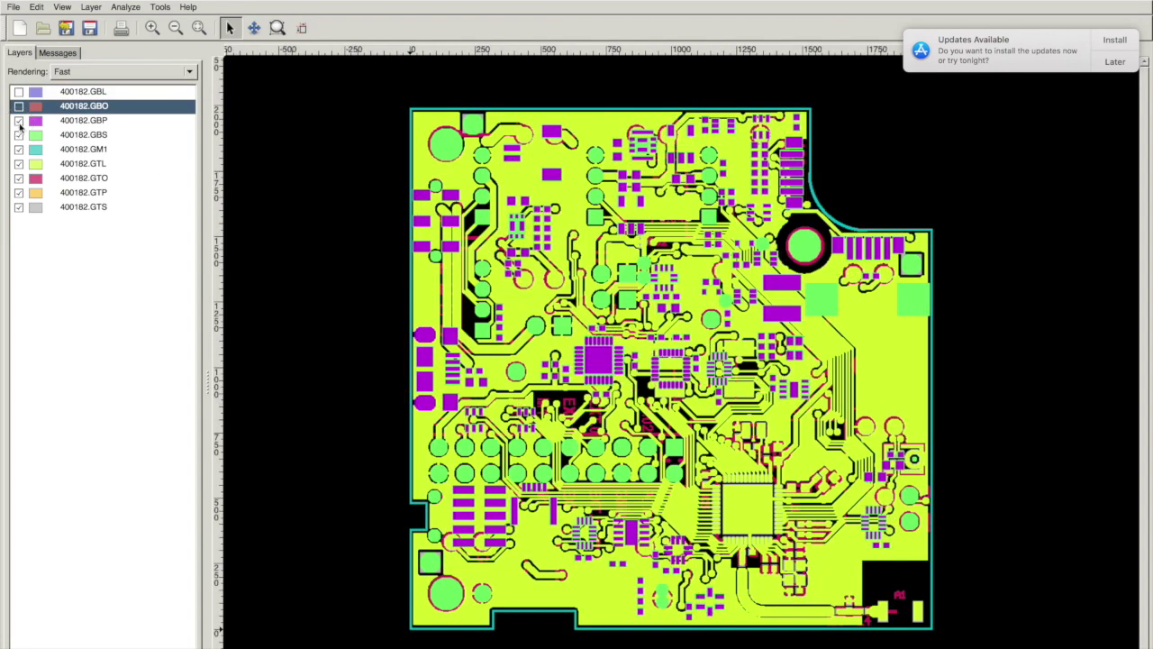
pyautogui.click(19, 121)
pyautogui.click(19, 135)
pyautogui.click(19, 150)
pyautogui.click(19, 164)
pyautogui.click(19, 179)
pyautogui.click(19, 193)
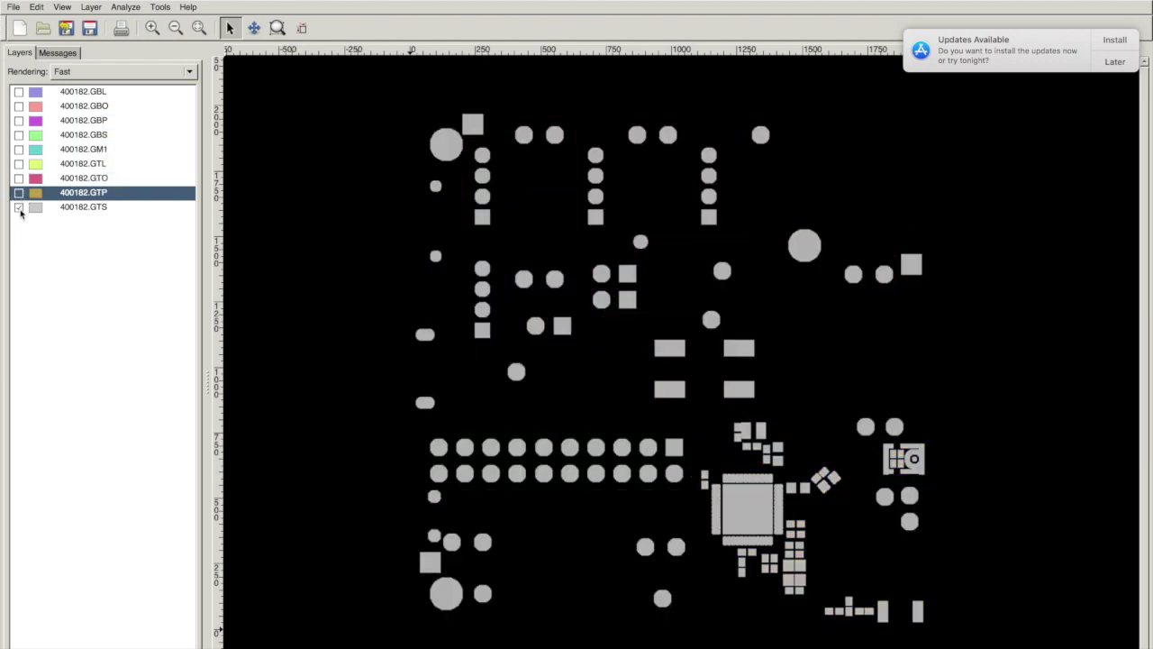
pyautogui.click(19, 207)
# - Show the 400182.GTP paste and 400182.GTS solder mask layers together to compare the top-side pads
pyautogui.click(19, 193)
pyautogui.click(19, 207)
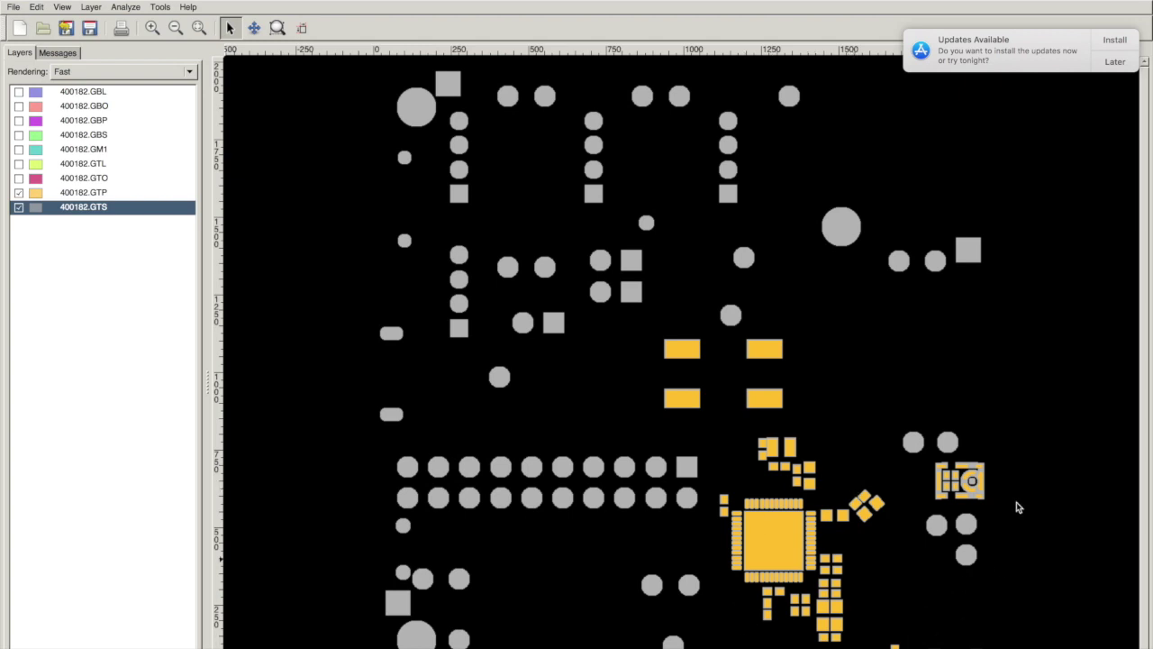
pyautogui.scroll(-3, 770, 509)
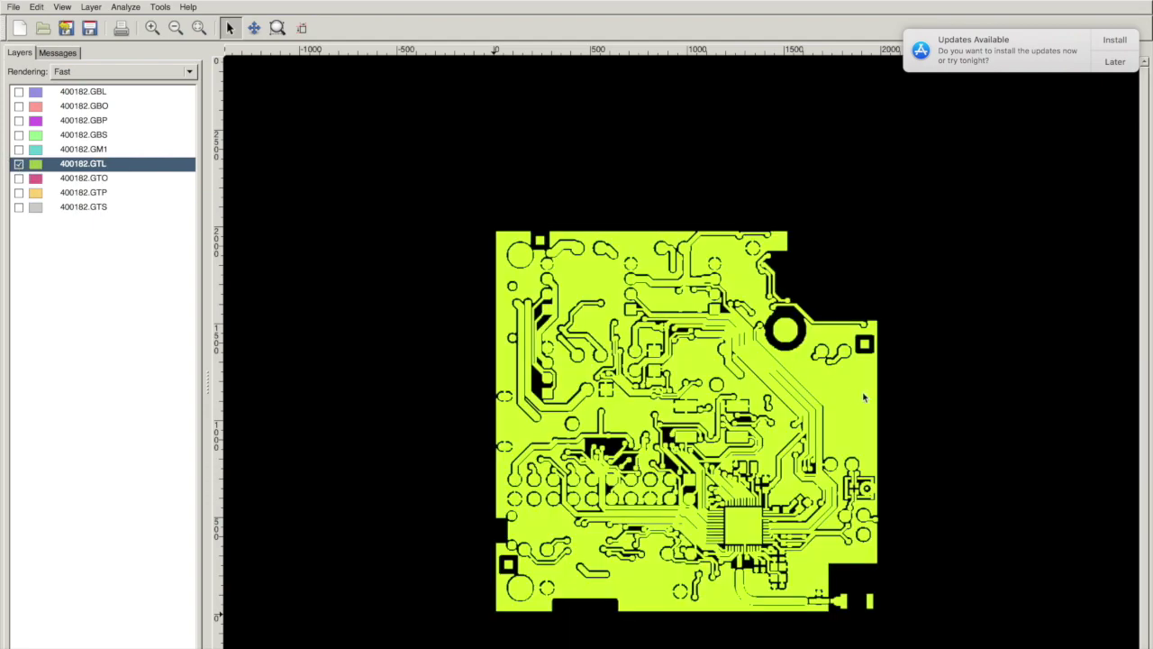
# - View the 400182.GM1 board outline over the 400182.GTL copper layer, and hide both layers
pyautogui.scroll(2, 765, 352)
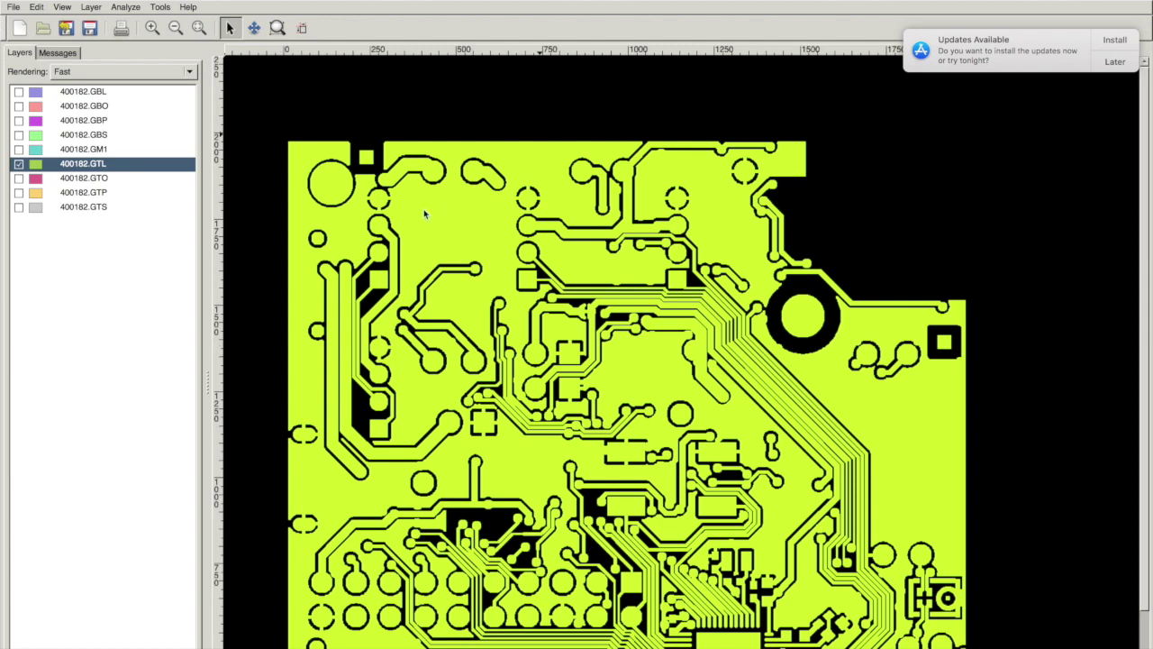
pyautogui.click(19, 150)
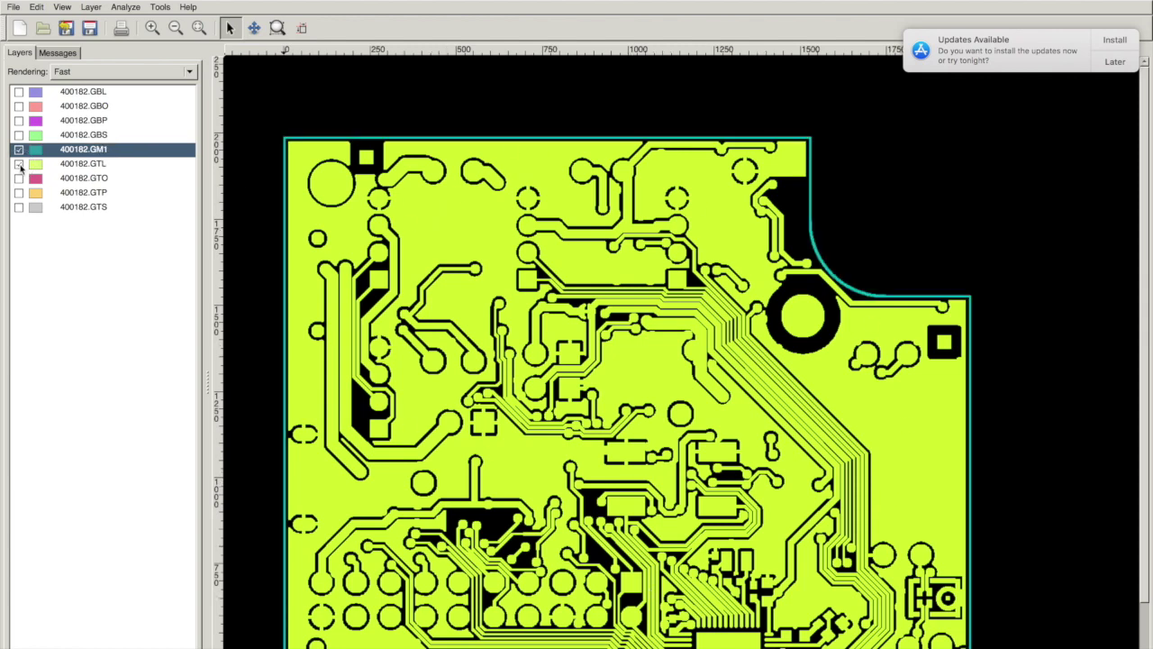
pyautogui.click(19, 164)
pyautogui.click(19, 150)
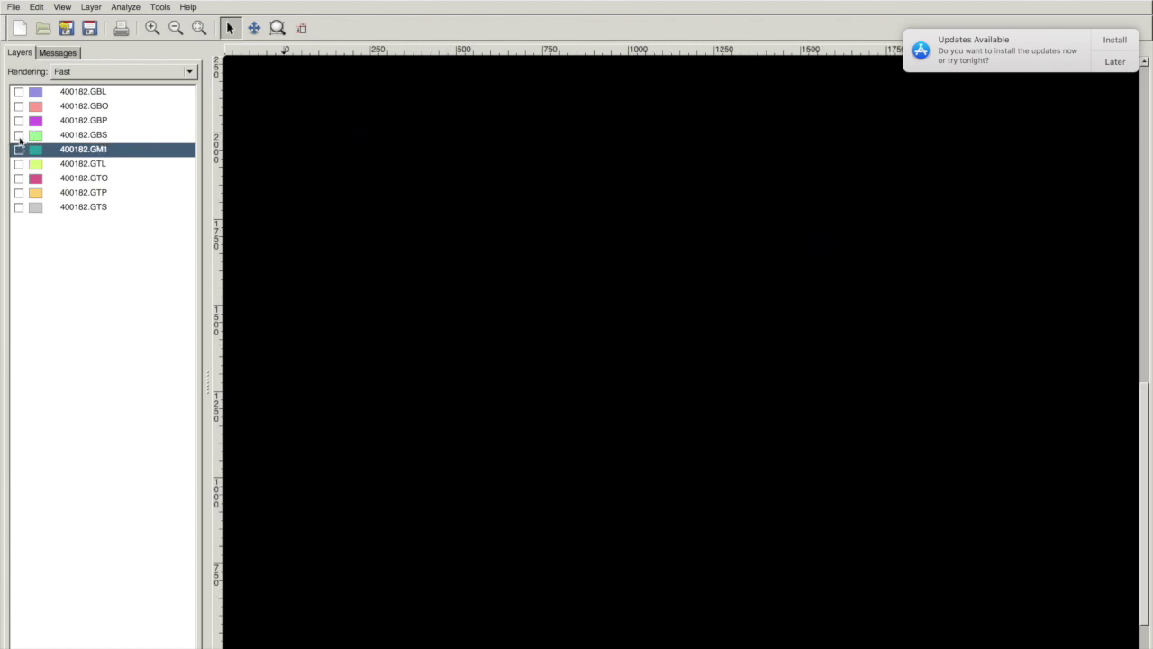
# - Show the 400182.GBS and 400182.GBP layers together and examine how the paste openings fit the solder mask pads
pyautogui.click(19, 135)
pyautogui.scroll(-3, 487, 270)
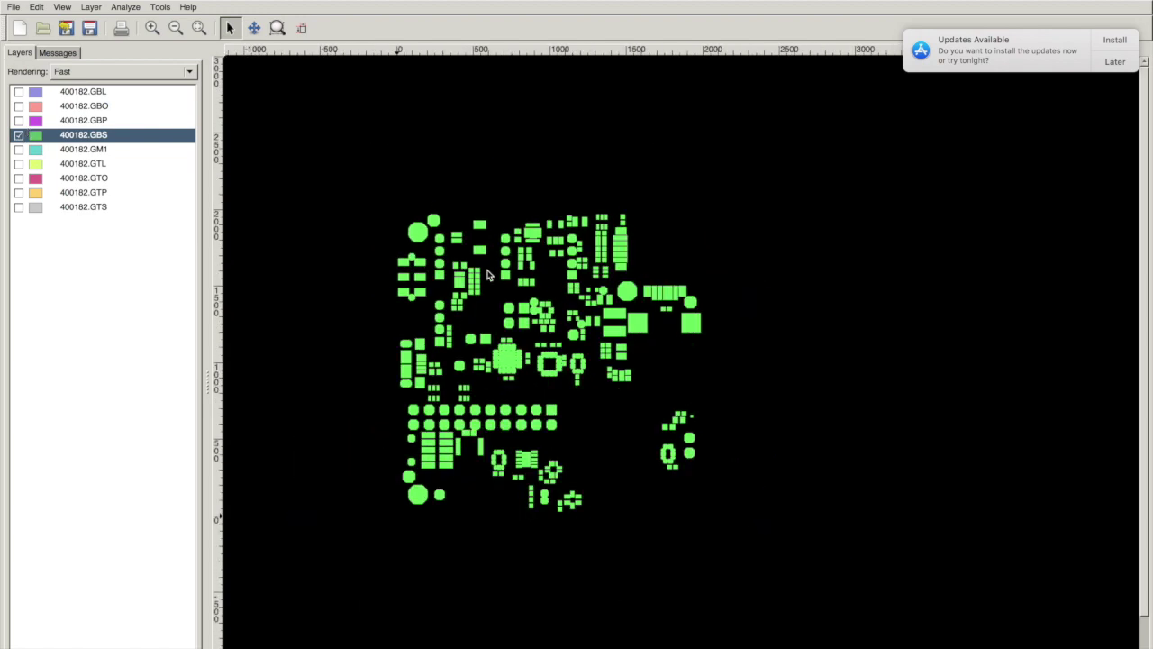
pyautogui.scroll(1, 488, 270)
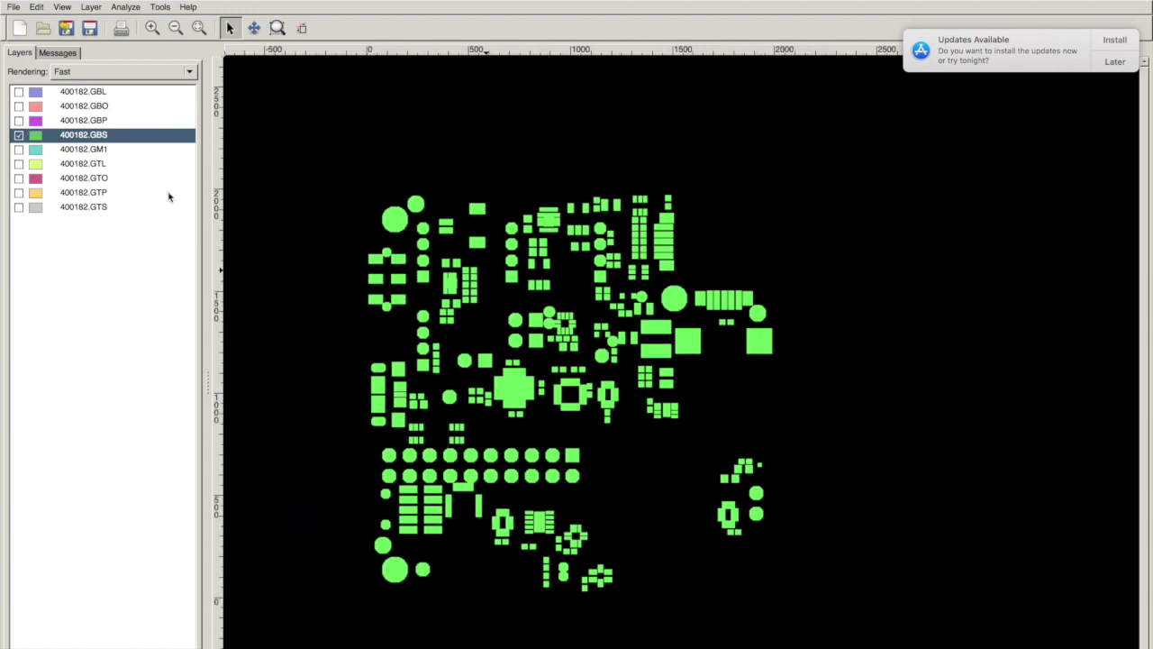
pyautogui.click(19, 120)
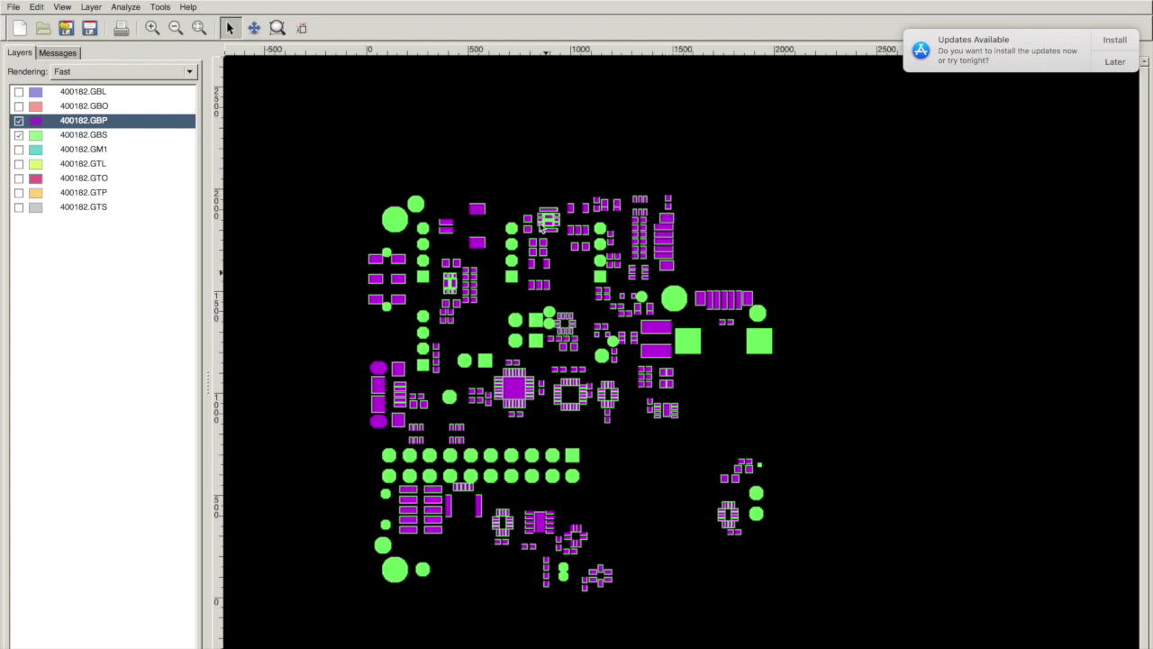
pyautogui.scroll(1, 452, 286)
pyautogui.scroll(4, 453, 287)
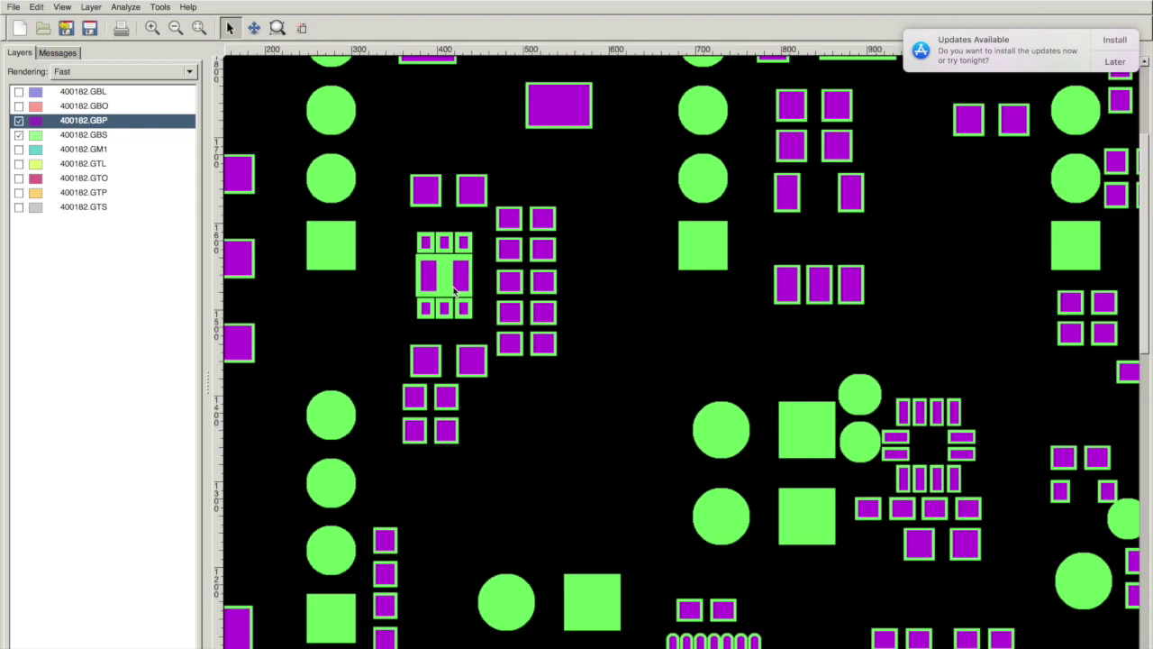
pyautogui.scroll(-4, 454, 294)
pyautogui.scroll(2, 587, 204)
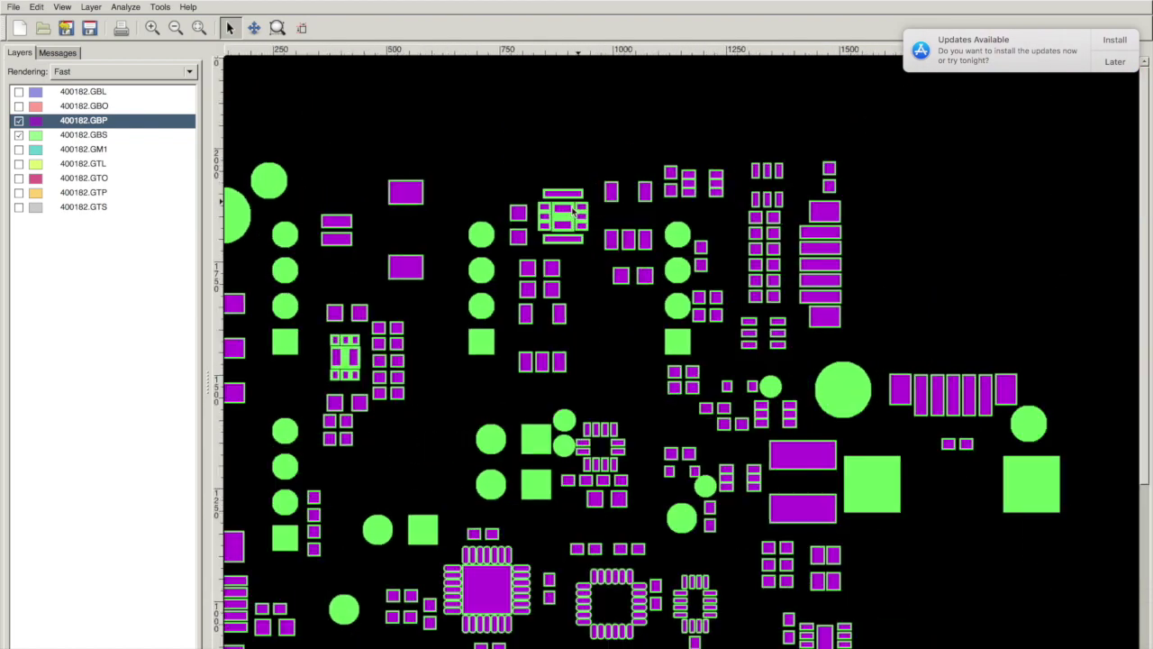
pyautogui.scroll(-3, 590, 299)
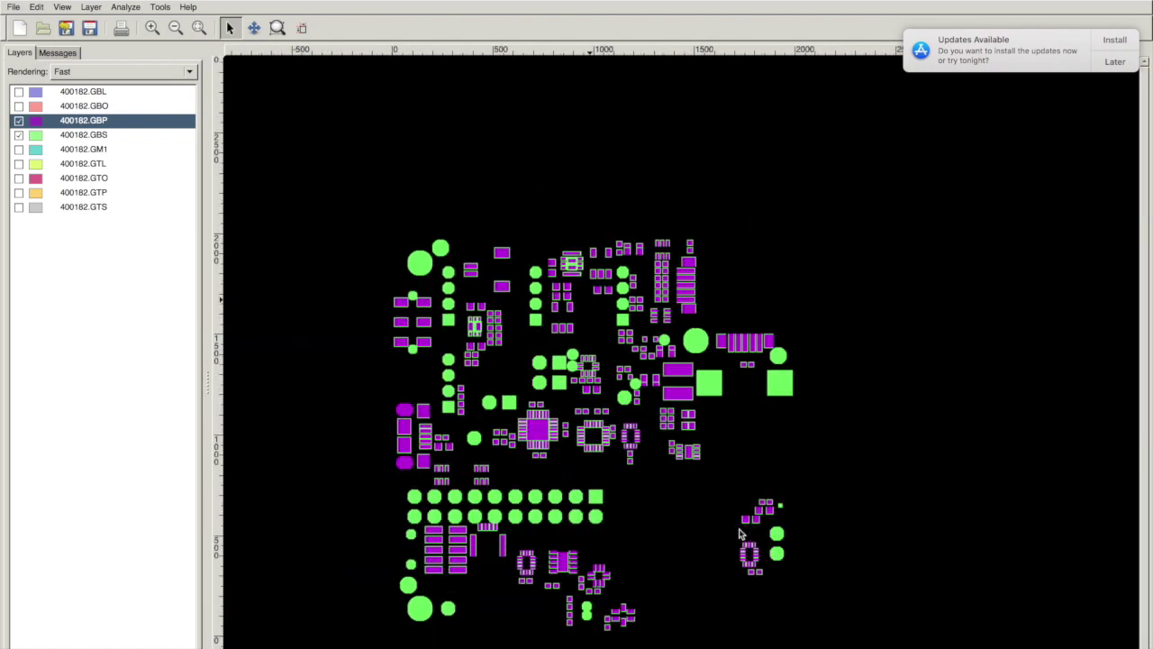
pyautogui.scroll(3, 535, 450)
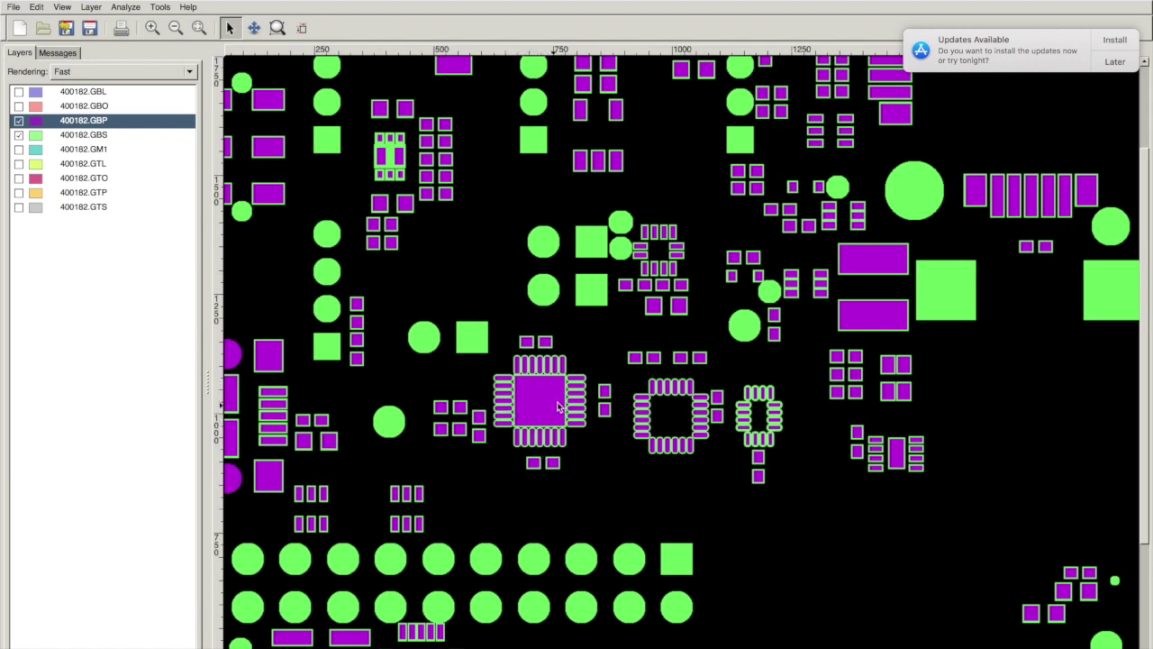
pyautogui.scroll(-2, 549, 397)
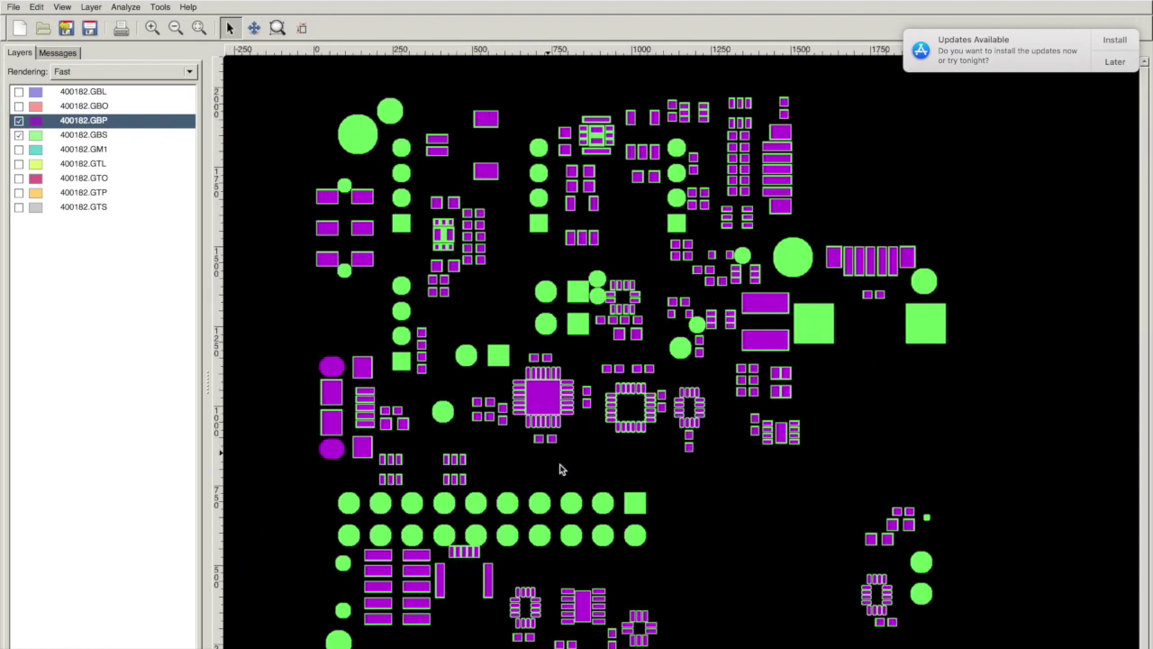
# - Hide the 400182.GBP and 400182.GBS layers, and view the 400182.GBO silkscreen layer on its own
pyautogui.click(19, 120)
pyautogui.click(19, 135)
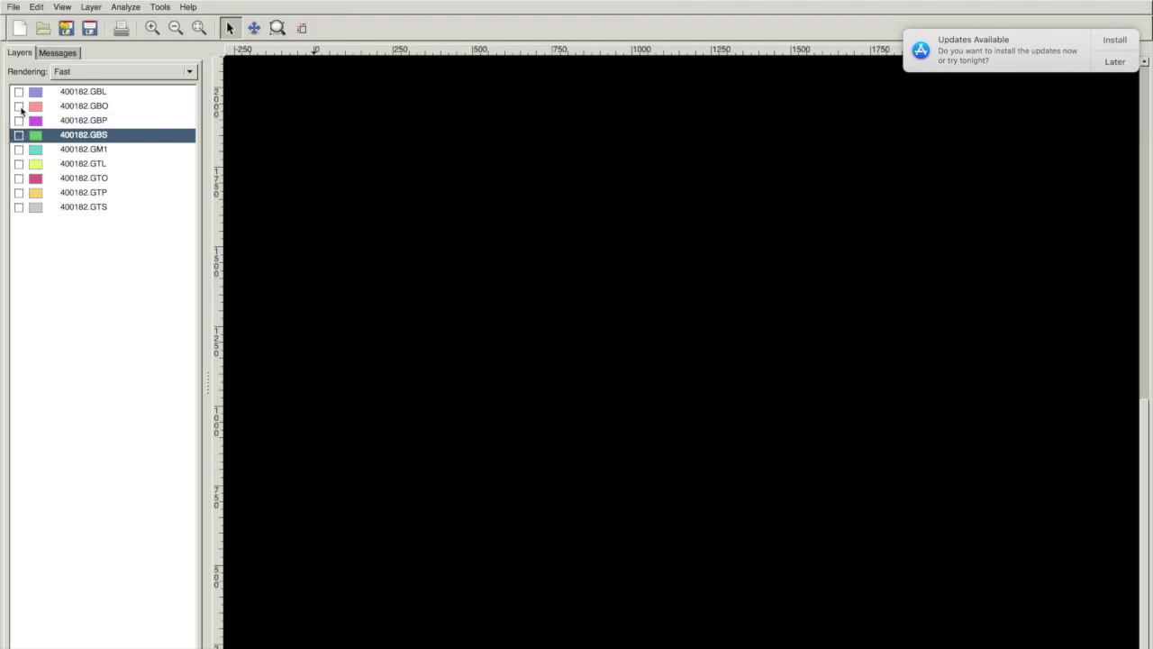
pyautogui.click(19, 106)
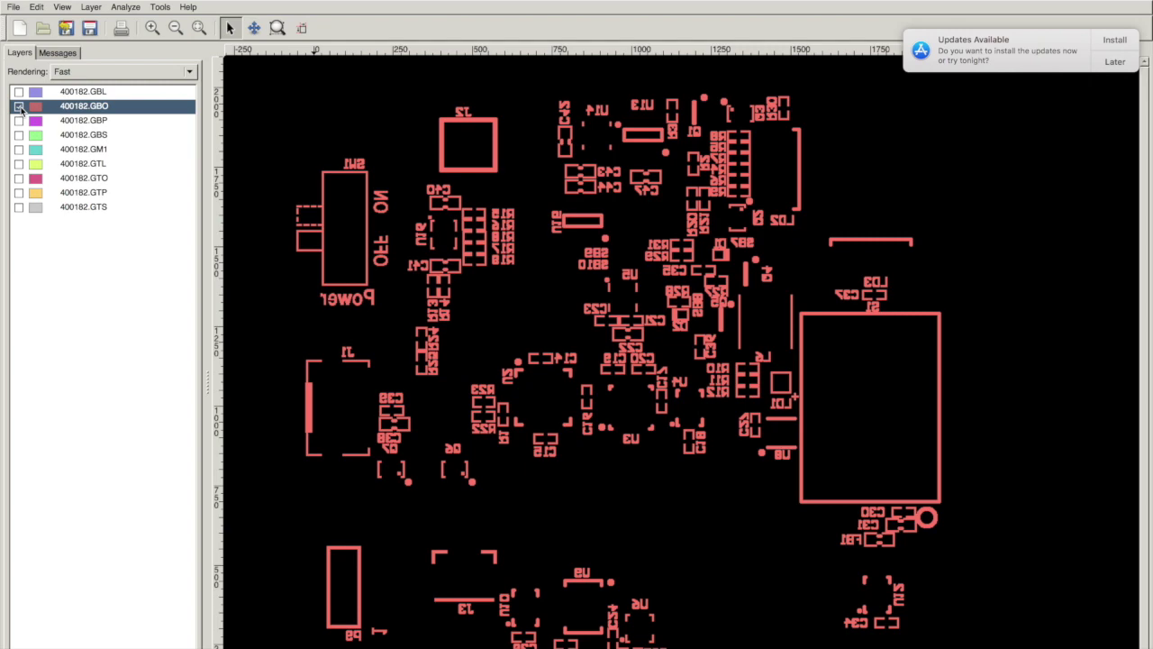
pyautogui.click(19, 106)
# - Show the 400182.GBL and 400182.GBO layers and move 400182.GBO above 400182.GBL in the layer order
pyautogui.click(19, 92)
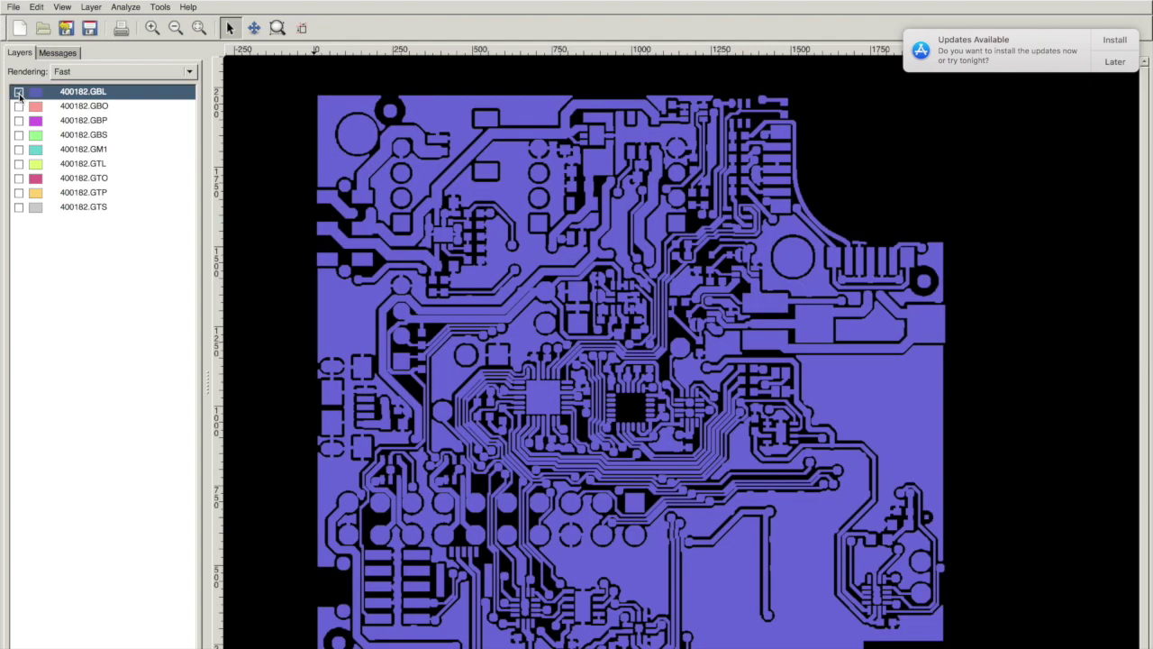
pyautogui.click(19, 92)
pyautogui.click(19, 92)
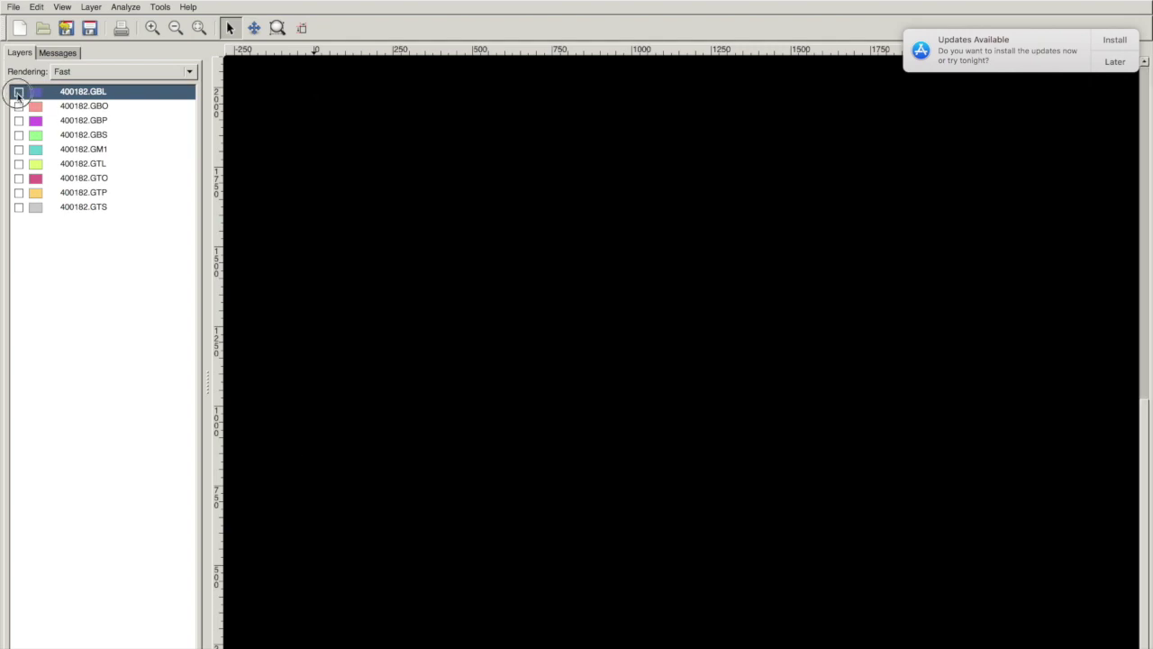
pyautogui.click(19, 106)
pyautogui.moveTo(69, 110); pyautogui.dragTo(68, 88)
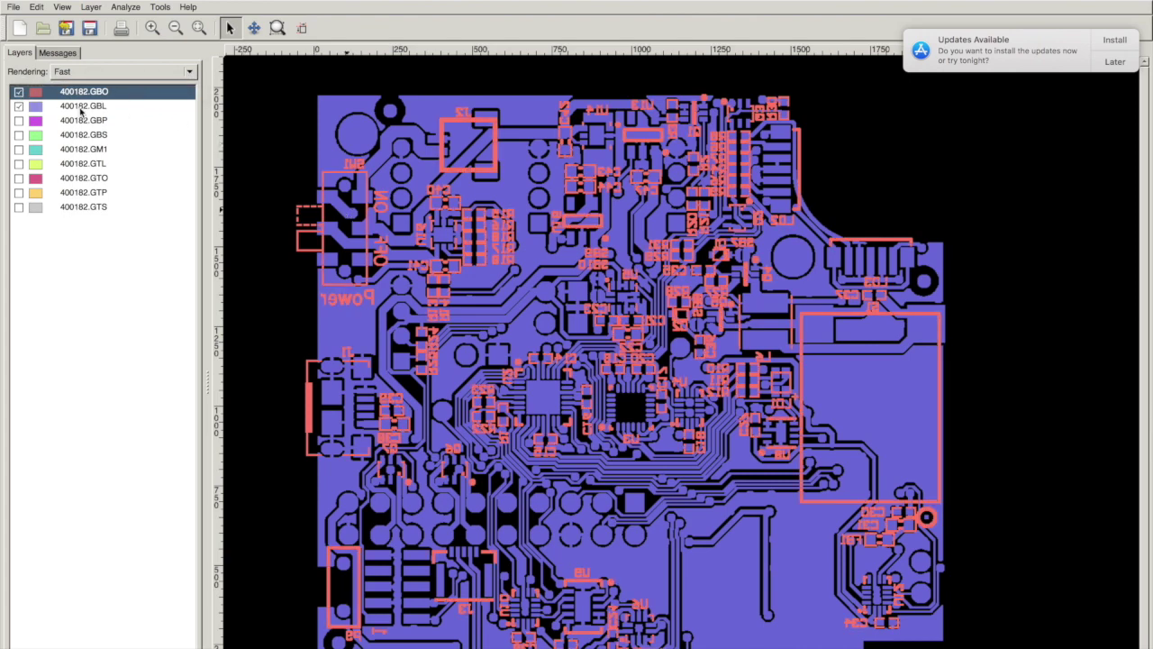
# - Show the 400182.GBP layer and move it above 400182.GBL in the layer order
pyautogui.click(80, 109)
pyautogui.click(19, 119)
pyautogui.moveTo(62, 124); pyautogui.dragTo(65, 104)
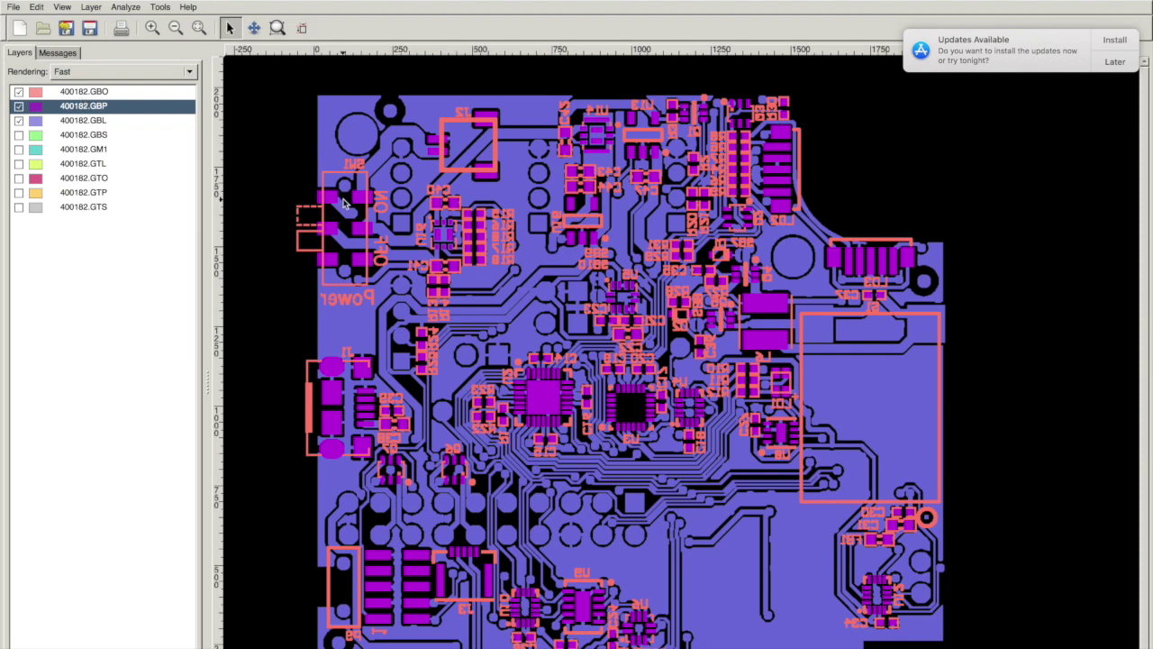
# - Select the six pads of the SW1 power switch on the 400182.GBP layer
pyautogui.moveTo(263, 155); pyautogui.dragTo(385, 296)
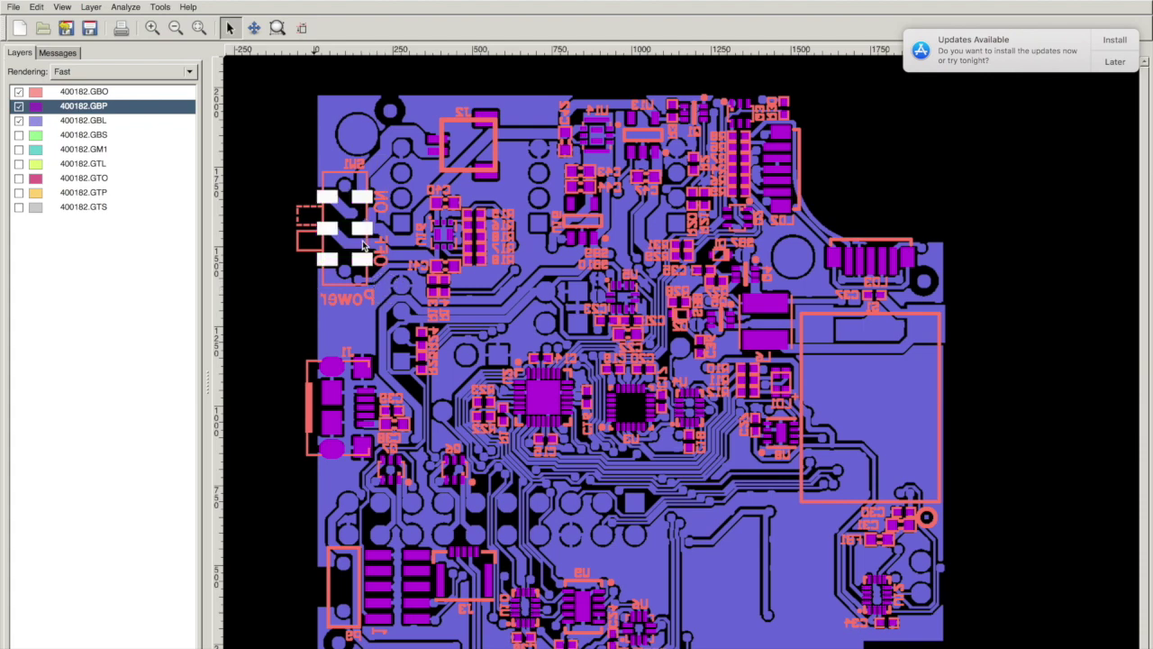
pyautogui.click(360, 204)
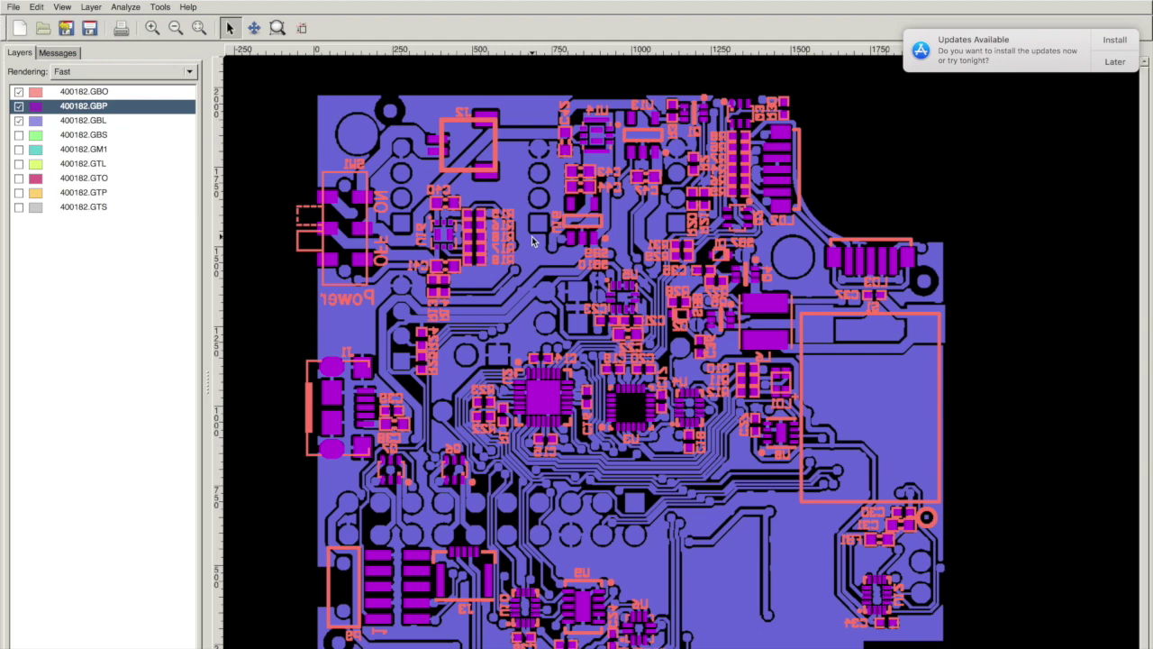
pyautogui.moveTo(300, 167); pyautogui.dragTo(393, 276)
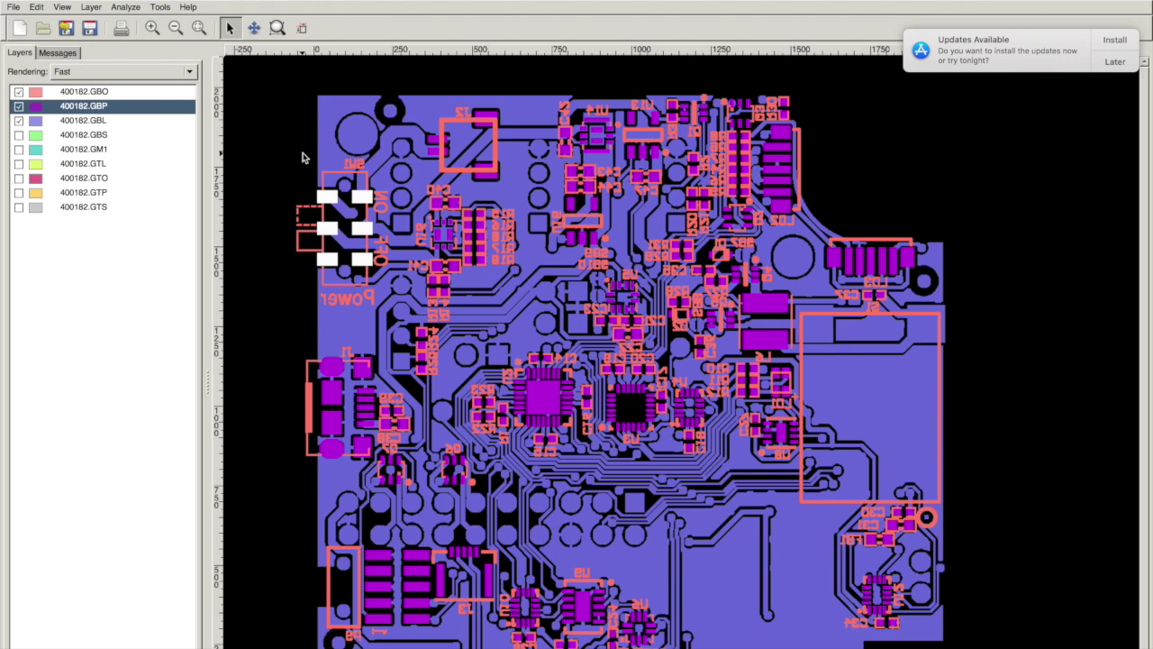
# - Clear the SW1 pad selection and examine the 400182.GTL top copper layer on its own
pyautogui.click(281, 173)
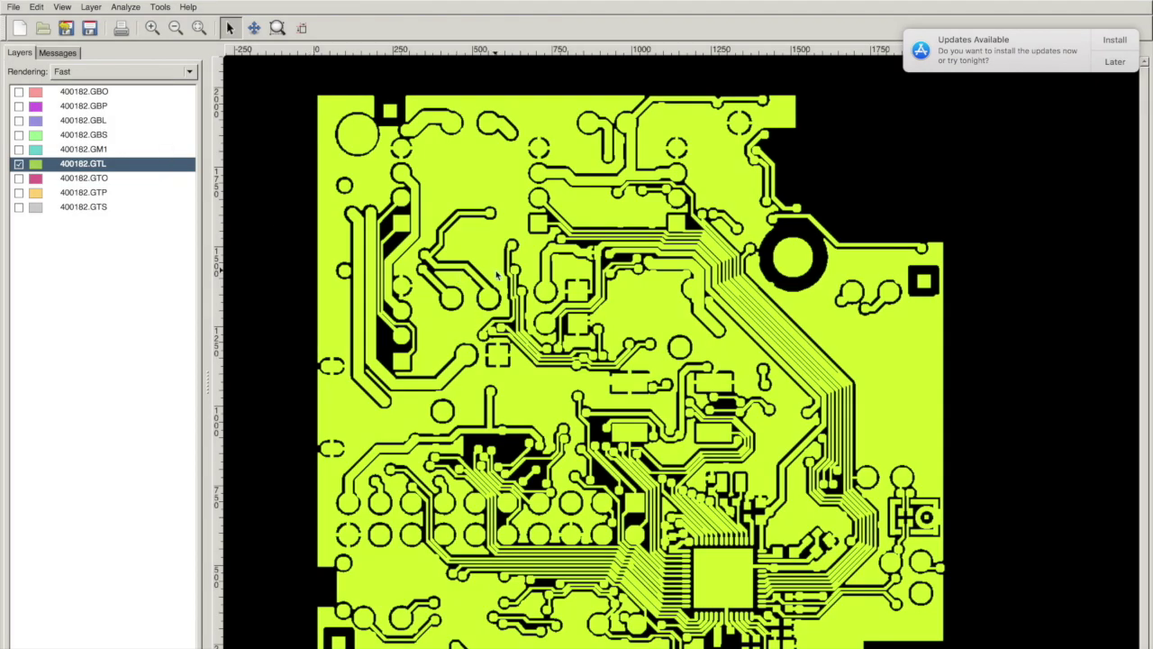
pyautogui.scroll(-2, 497, 273)
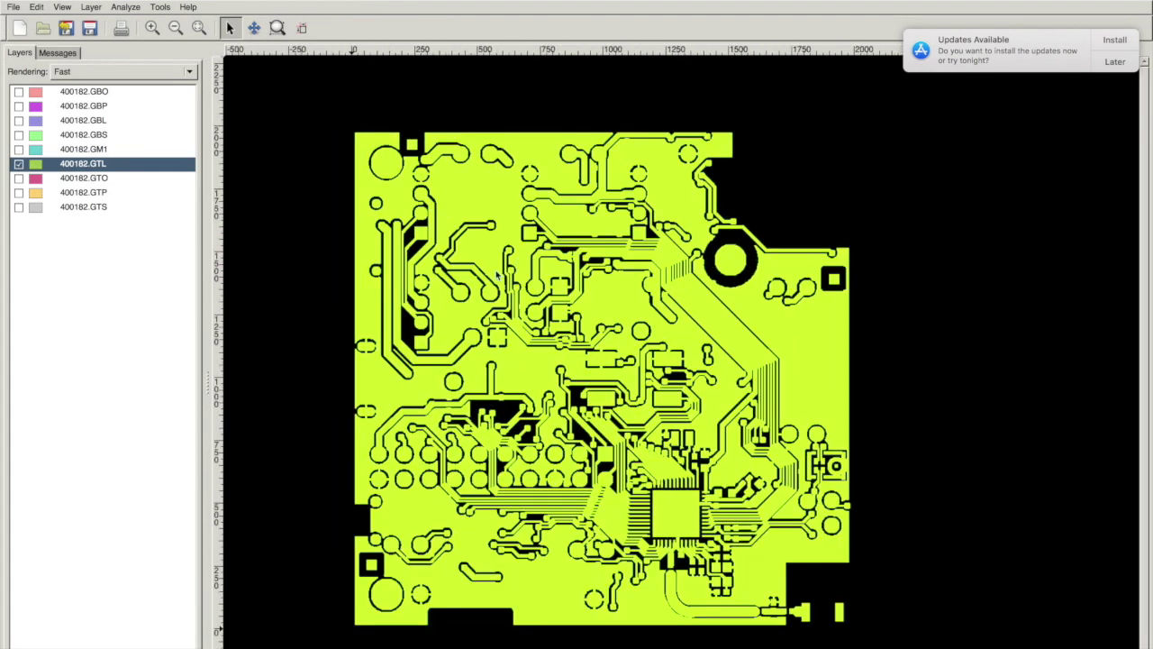
pyautogui.scroll(-3, 489, 269)
pyautogui.scroll(4, 539, 268)
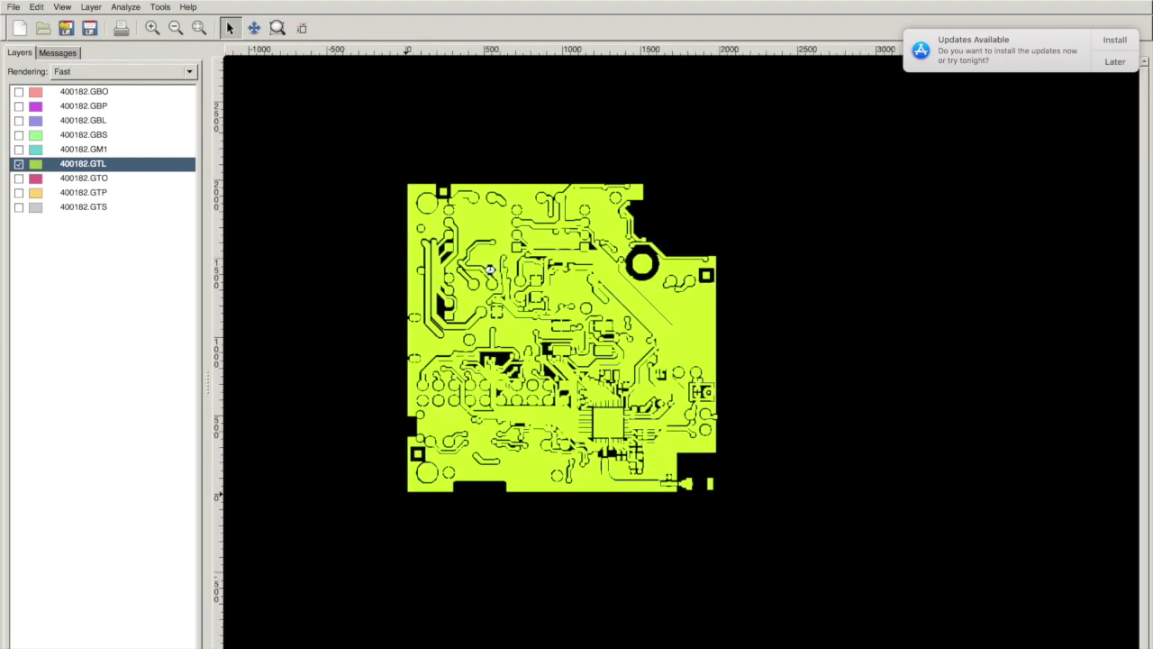
pyautogui.scroll(-1, 538, 268)
pyautogui.scroll(3, 532, 270)
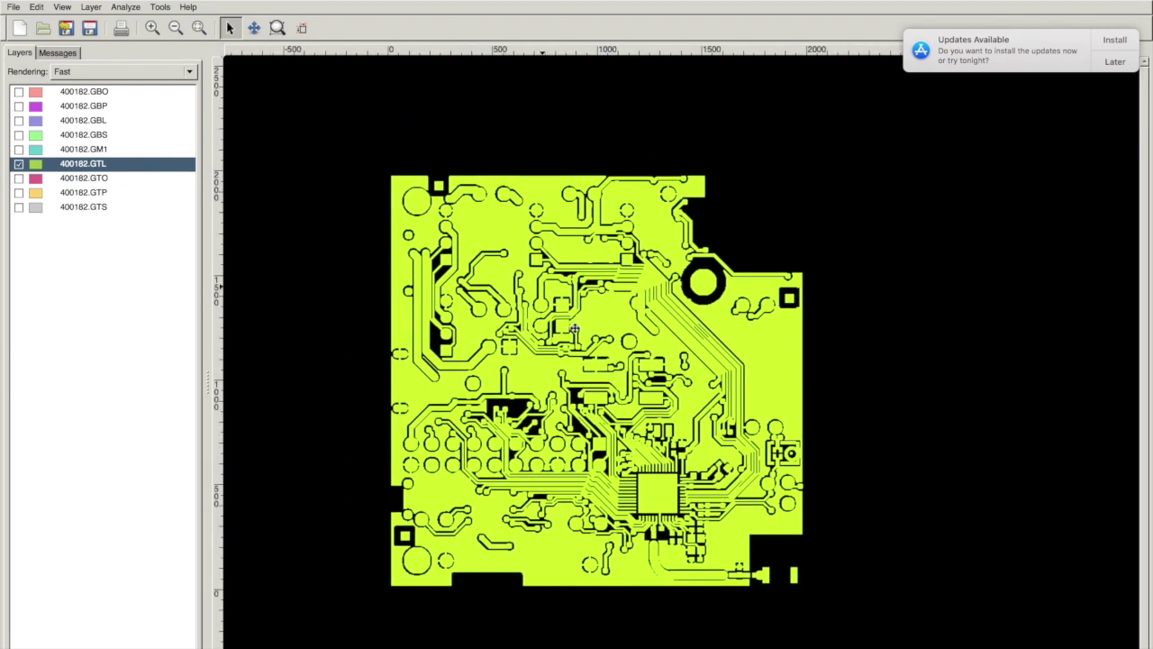
pyautogui.hscroll(2, 509, 292)
pyautogui.scroll(-2, 509, 293)
pyautogui.hscroll(-2, 540, 298)
pyautogui.hscroll(3, 568, 302)
pyautogui.scroll(1, 567, 302)
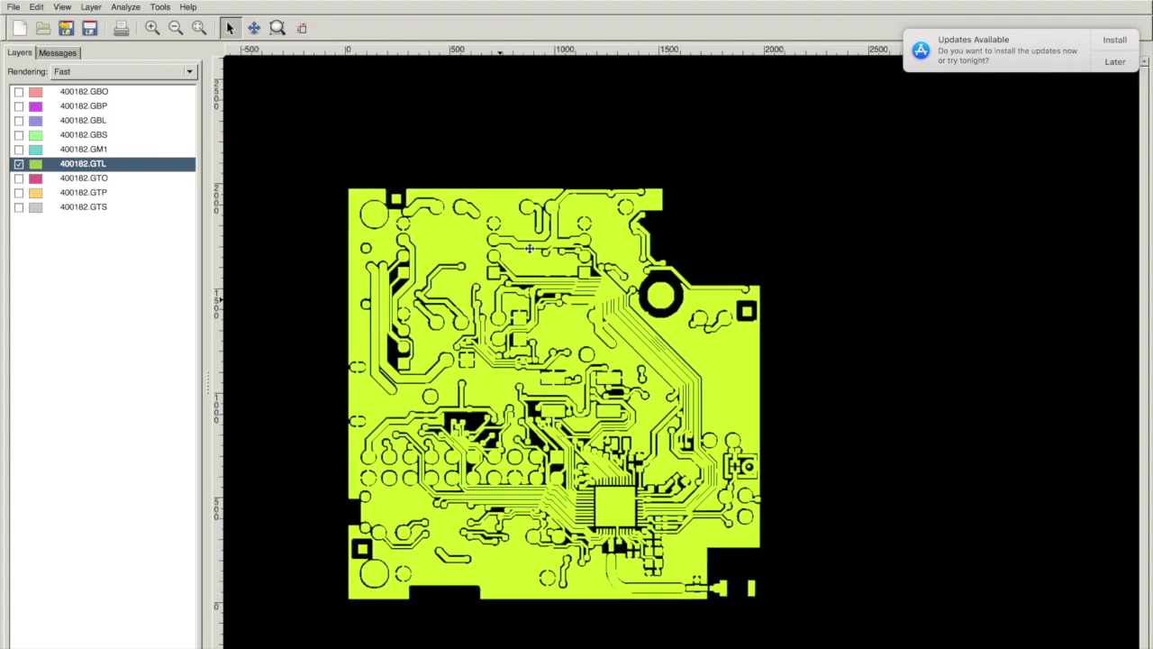
pyautogui.hscroll(-4, 605, 309)
pyautogui.scroll(2, 554, 331)
# - Bring up the object actions for the large copper pour on the 400182.GTL layer, and clear its selection
pyautogui.rightClick(552, 332)
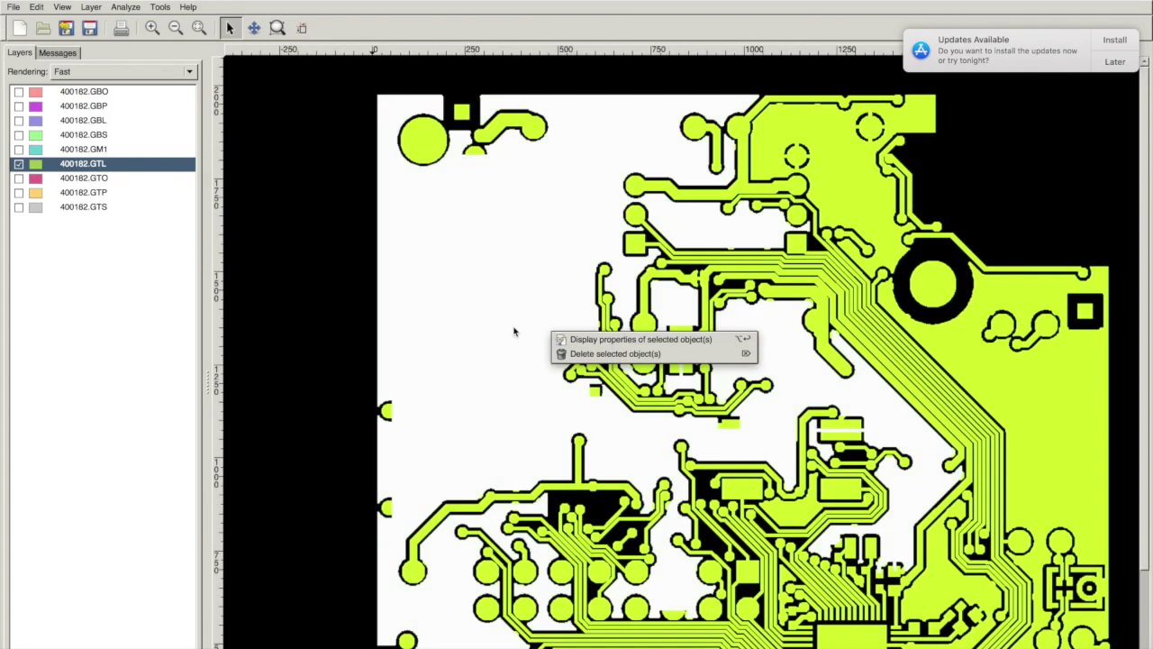
pyautogui.click(299, 286)
pyautogui.scroll(-2, 307, 309)
pyautogui.click(798, 247)
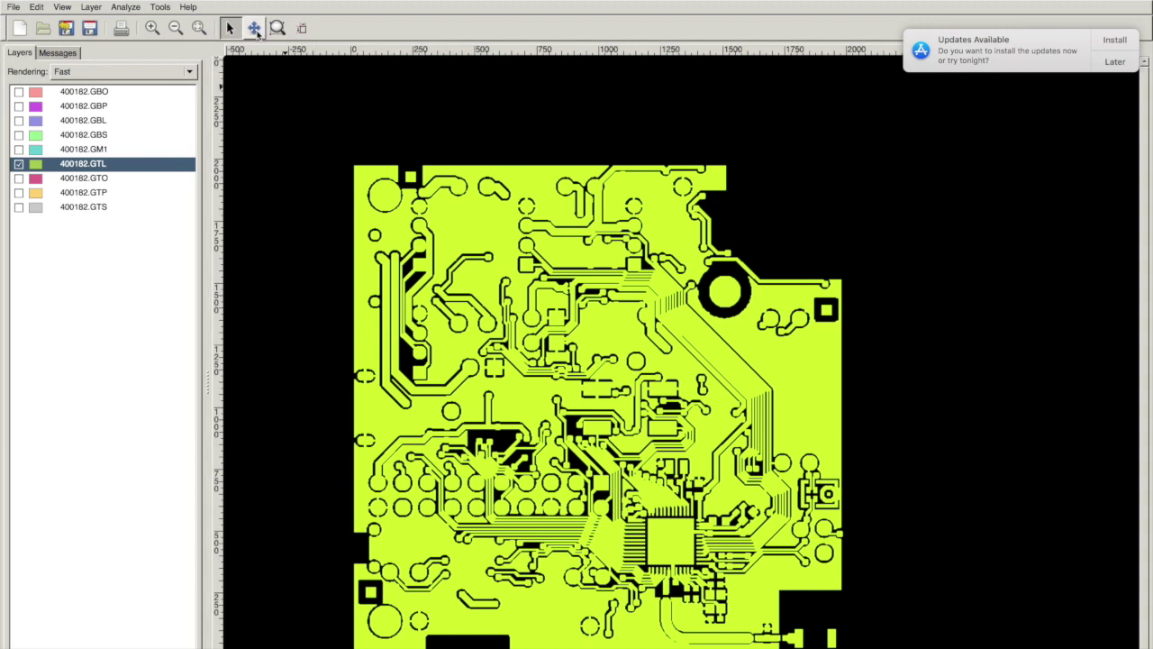
# - Measure the length of the board's upper edge on the 400182.GTL layer and set the display units to mm
pyautogui.click(302, 29)
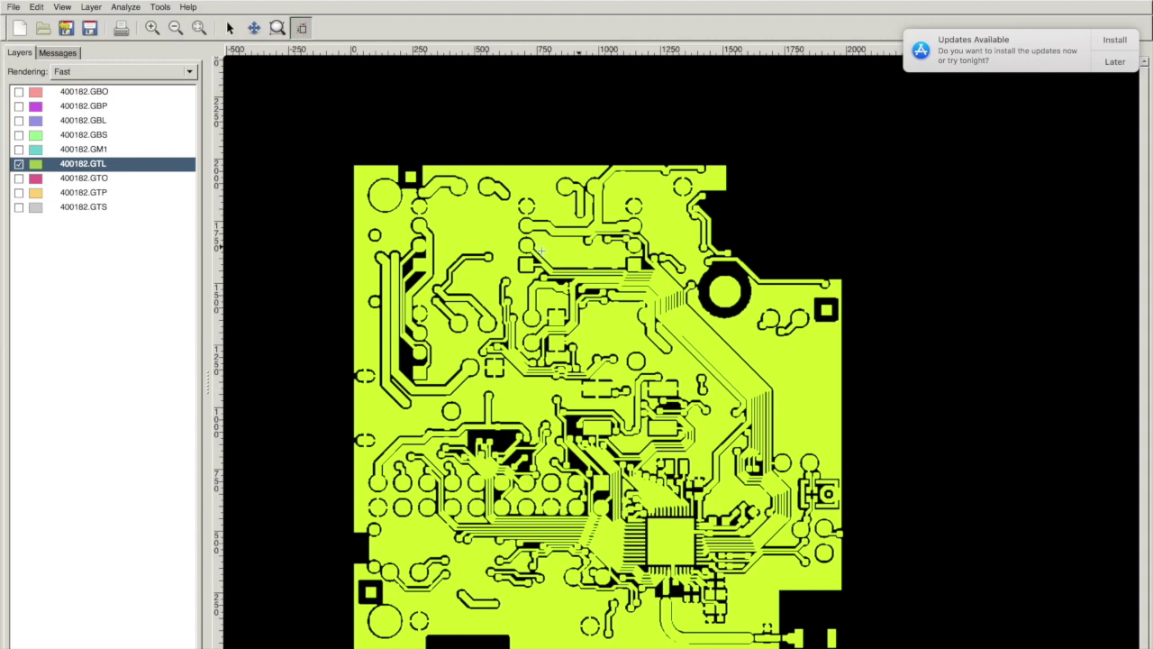
pyautogui.moveTo(352, 167); pyautogui.dragTo(727, 164)
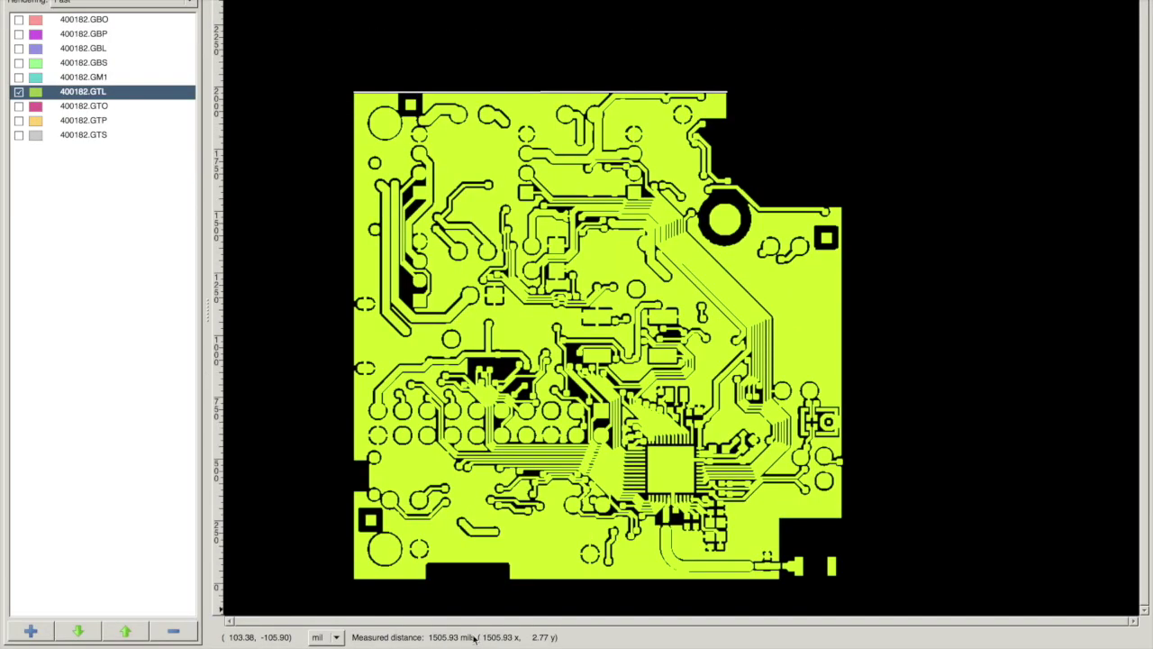
pyautogui.click(335, 637)
pyautogui.click(331, 637)
pyautogui.click(331, 638)
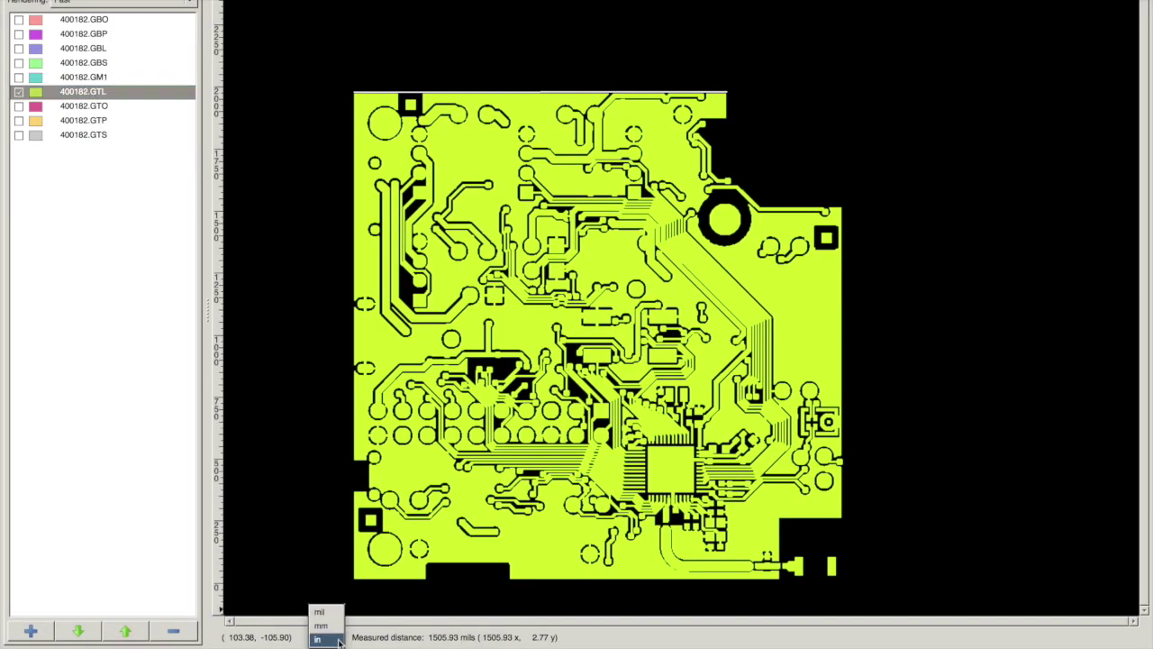
pyautogui.click(321, 625)
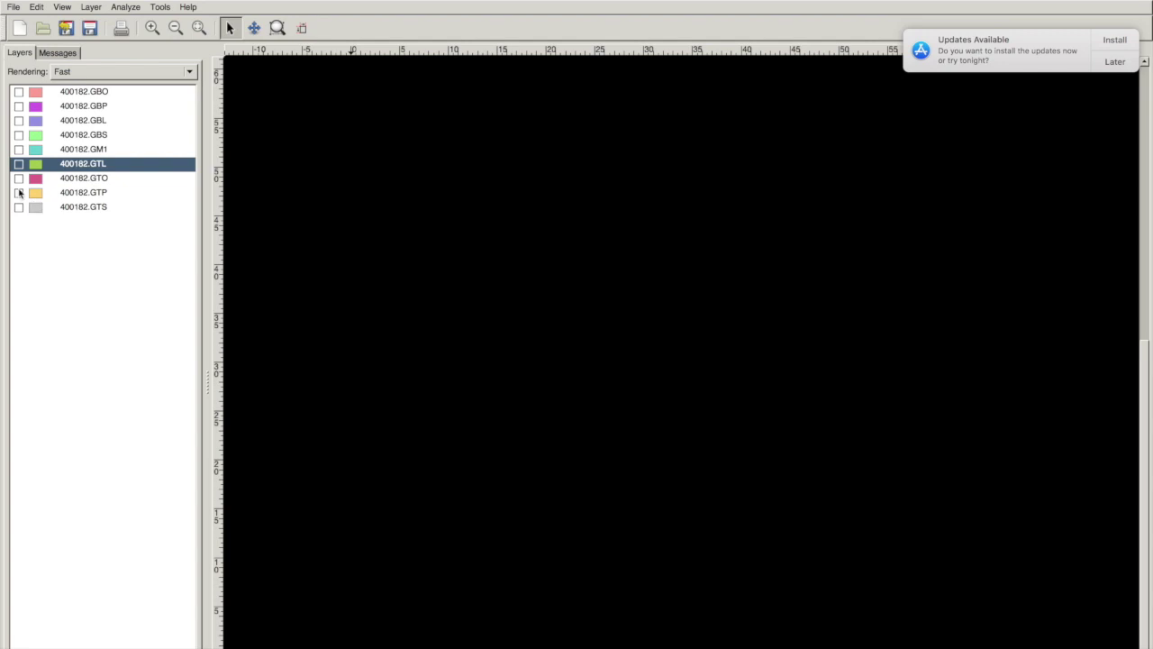
# - Show the 400182.GTS and 400182.GTO layers, and move 400182.GTO directly above 400182.GTS in the layer order
pyautogui.click(18, 208)
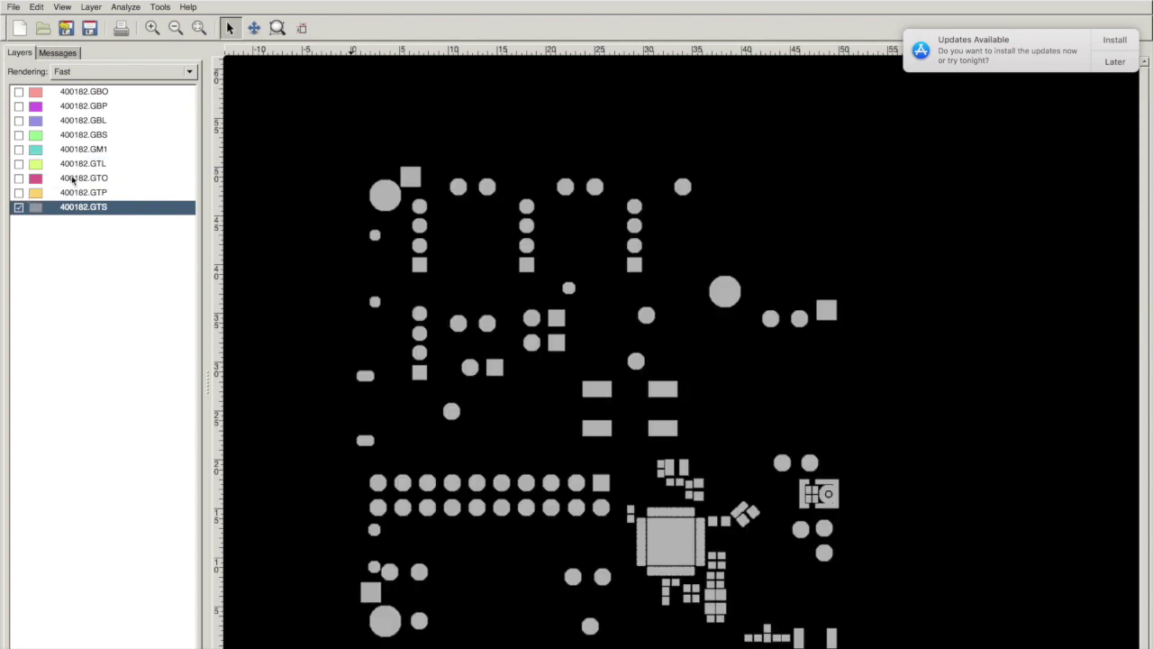
pyautogui.click(18, 164)
pyautogui.click(18, 164)
pyautogui.click(18, 178)
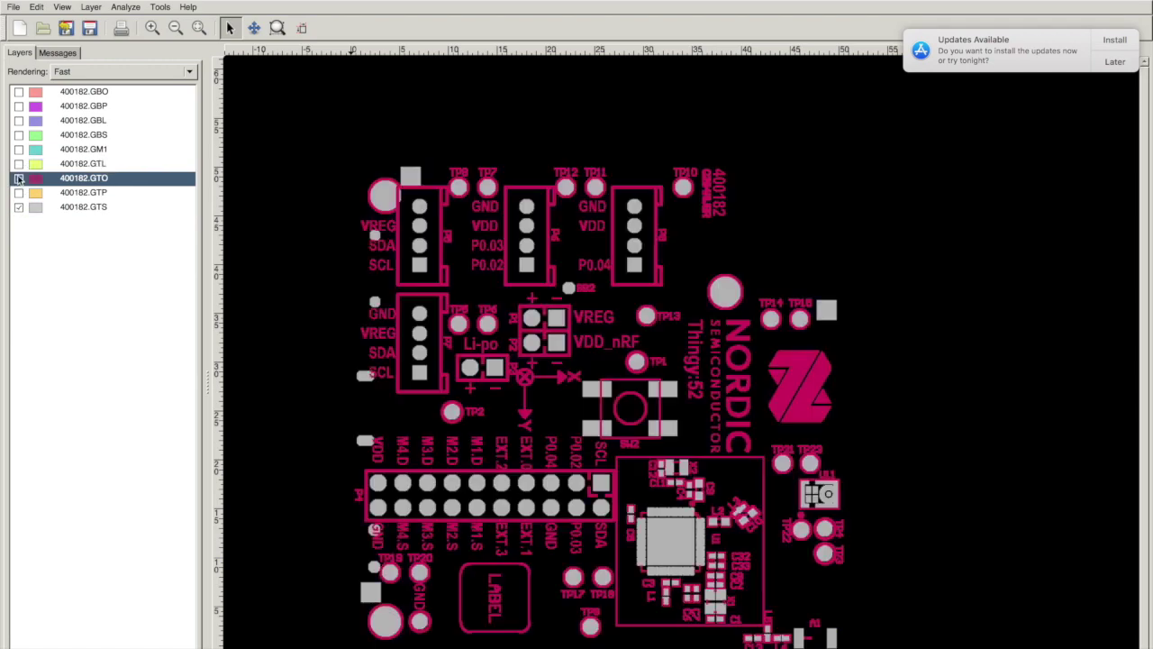
pyautogui.moveTo(90, 178)
pyautogui.mouseDown()
pyautogui.moveTo(90, 218)
pyautogui.moveTo(91, 199)
pyautogui.mouseUp()
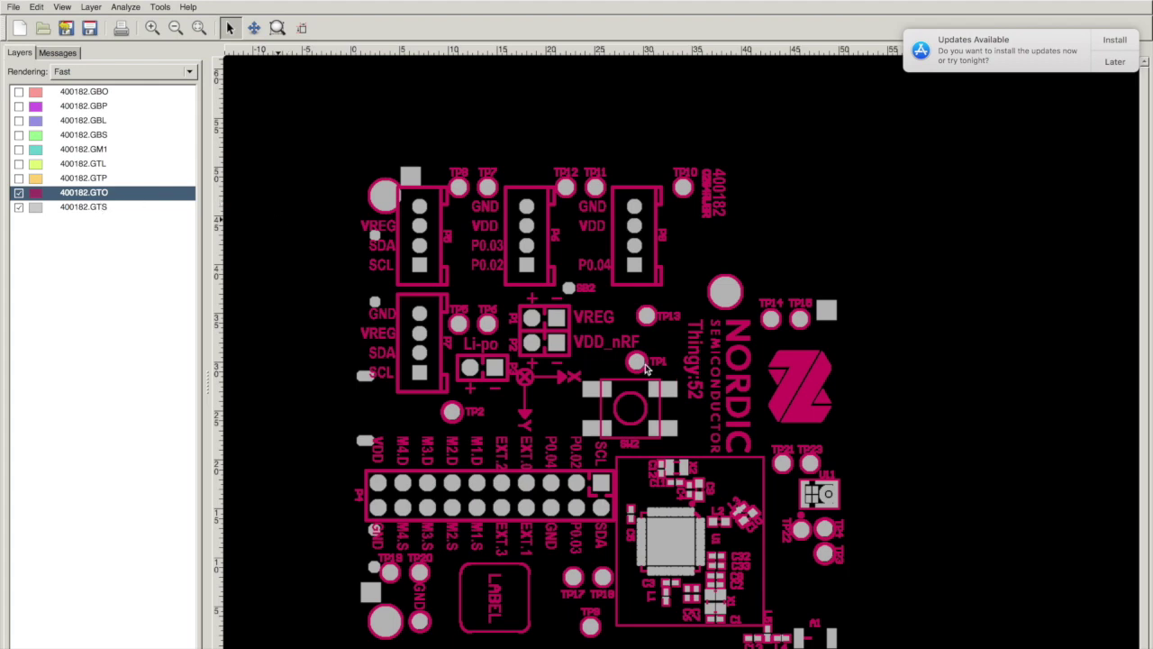